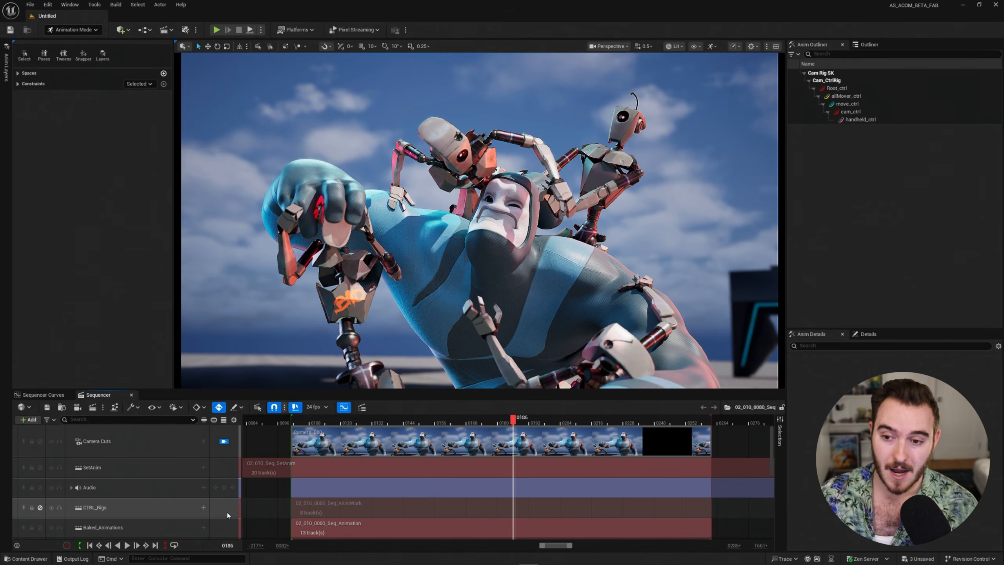
Open the shot's Animation subsequence and expand the Anim_Beta_02_010_0080 track.
{"action": "scroll", "coordinate": [197, 514], "scroll_direction": "down", "scroll_amount": 1}
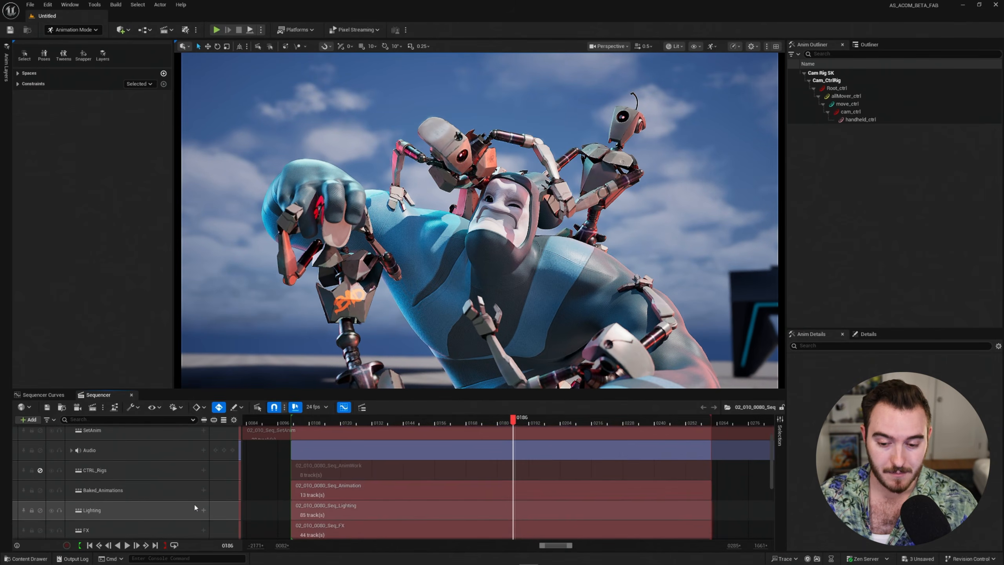
{"action": "double_click", "coordinate": [381, 491]}
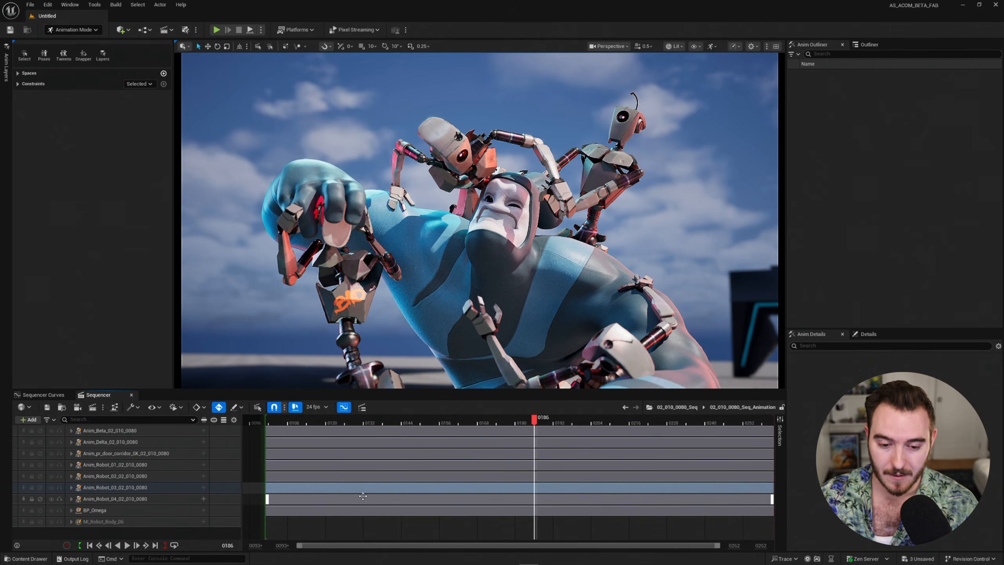
{"action": "left_click", "coordinate": [233, 431]}
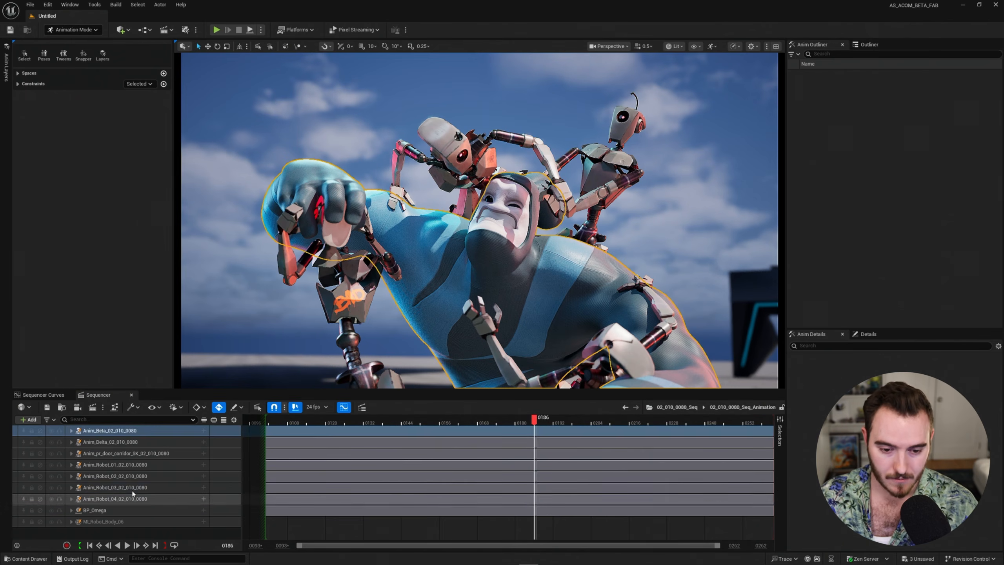
{"action": "left_click", "coordinate": [71, 431]}
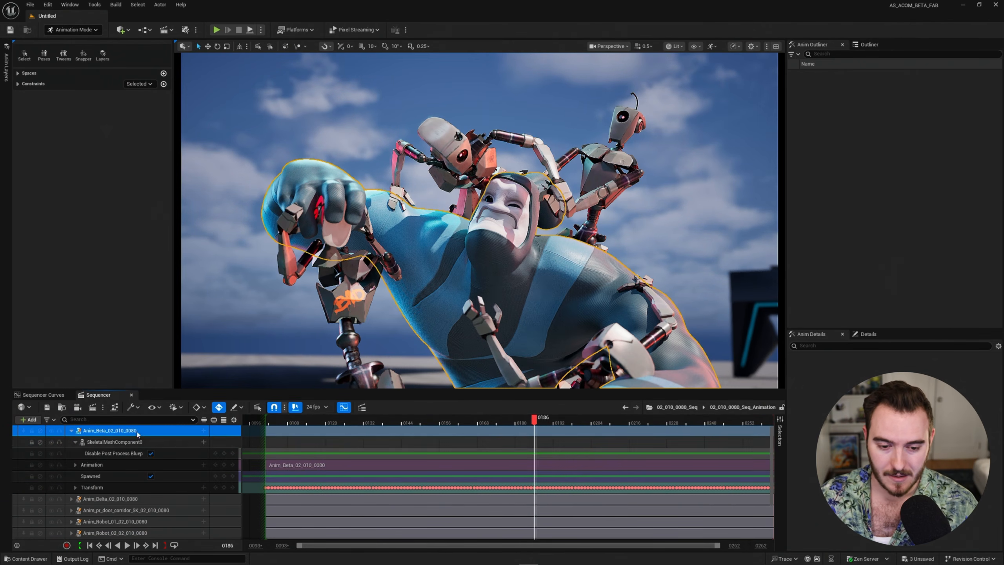
Add a Camera Cut track and toggle viewing through the camera cut.
{"action": "left_click", "coordinate": [28, 419]}
{"action": "left_click", "coordinate": [54, 315]}
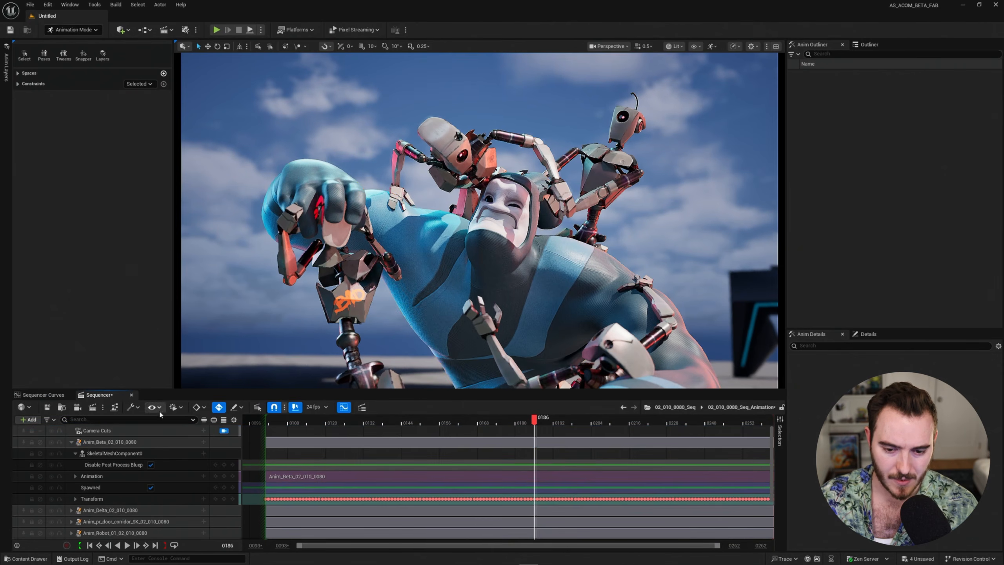
{"action": "left_click", "coordinate": [223, 430]}
Fly the viewport in on the characters, select the blue Anim_Beta, and set the playhead to 0112.
{"action": "right_click_drag", "start_coordinate": [479, 221], "coordinate": [418, 230]}
{"action": "key", "text": "w"}
{"action": "scroll", "coordinate": [480, 221], "scroll_direction": "up", "scroll_amount": 2}
{"action": "key", "text": "w"}
{"action": "key", "text": "a"}
{"action": "key", "text": "w"}
{"action": "key", "text": "d"}
{"action": "scroll", "coordinate": [479, 222], "scroll_direction": "down", "scroll_amount": 3}
{"action": "key", "text": "s"}
{"action": "mouse_move", "coordinate": [485, 267]}
{"action": "right_mouse_down"}
{"action": "mouse_move", "coordinate": [475, 267]}
{"action": "mouse_move", "coordinate": [484, 267]}
{"action": "right_mouse_up"}
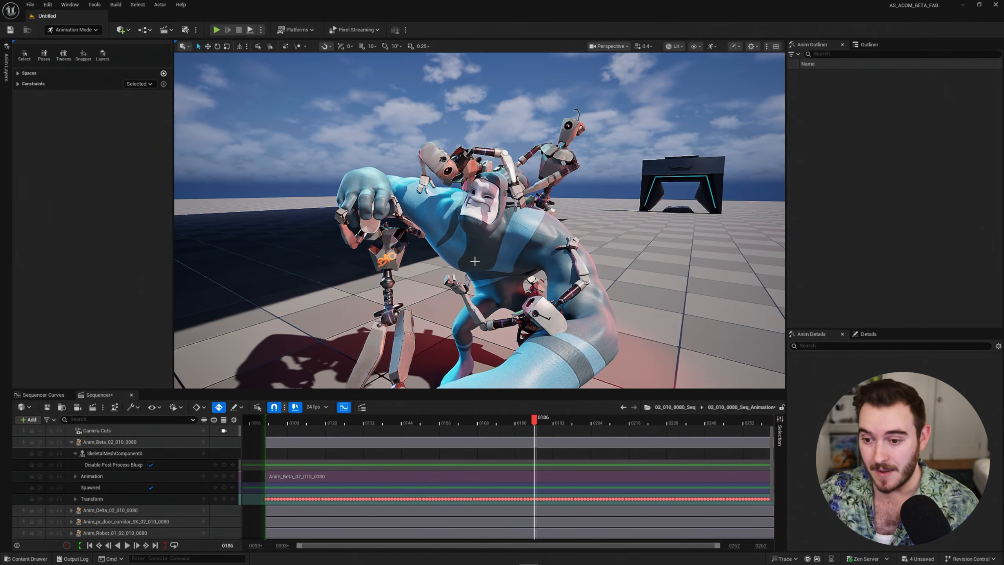
{"action": "left_click", "coordinate": [489, 243]}
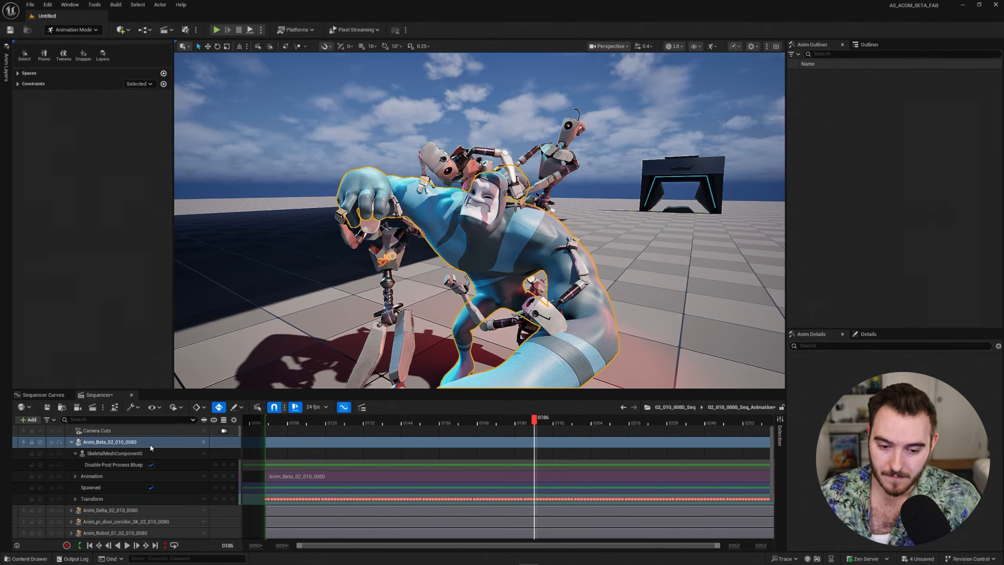
{"action": "mouse_move", "coordinate": [306, 421]}
{"action": "left_mouse_down"}
{"action": "mouse_move", "coordinate": [281, 421]}
{"action": "mouse_move", "coordinate": [331, 422]}
{"action": "mouse_move", "coordinate": [285, 421]}
{"action": "mouse_move", "coordinate": [320, 423]}
{"action": "left_mouse_up"}
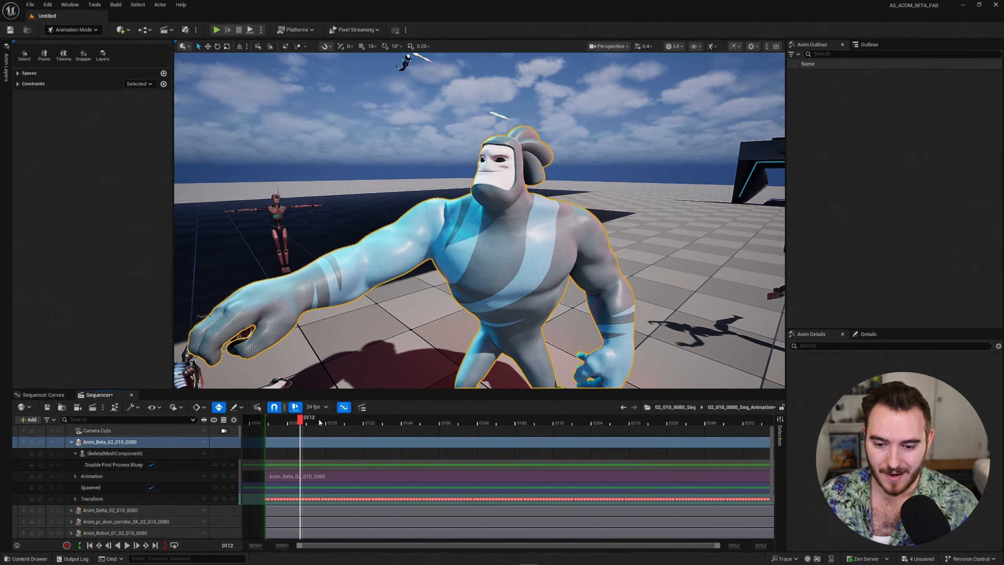
Add a Control Rig track to Anim_Beta, filtering the rig list to Deformer and choosing CRD_SculptDeformer.
{"action": "left_click", "coordinate": [204, 442]}
{"action": "mouse_move", "coordinate": [211, 414]}
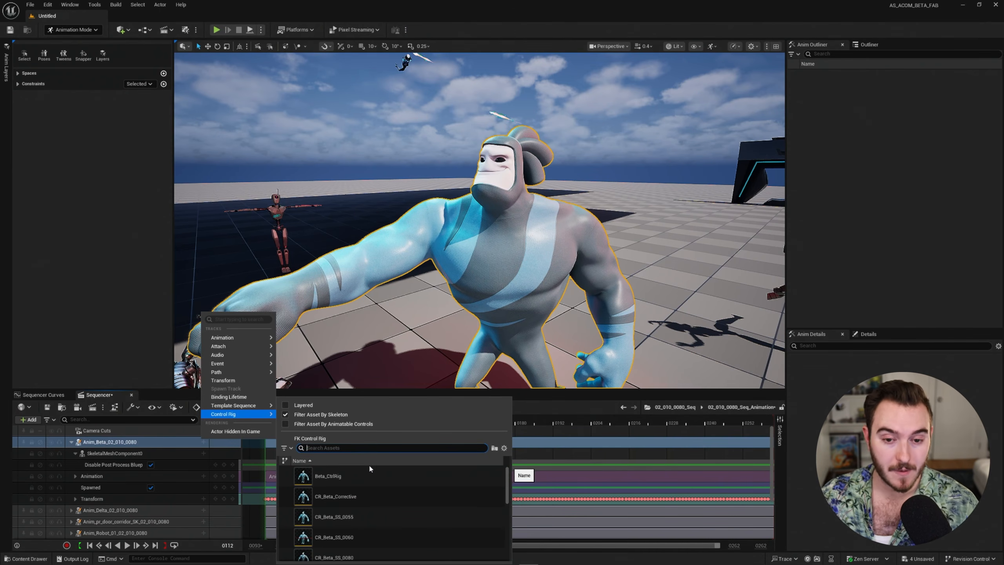
{"action": "scroll", "coordinate": [371, 474], "scroll_direction": "down", "scroll_amount": 10}
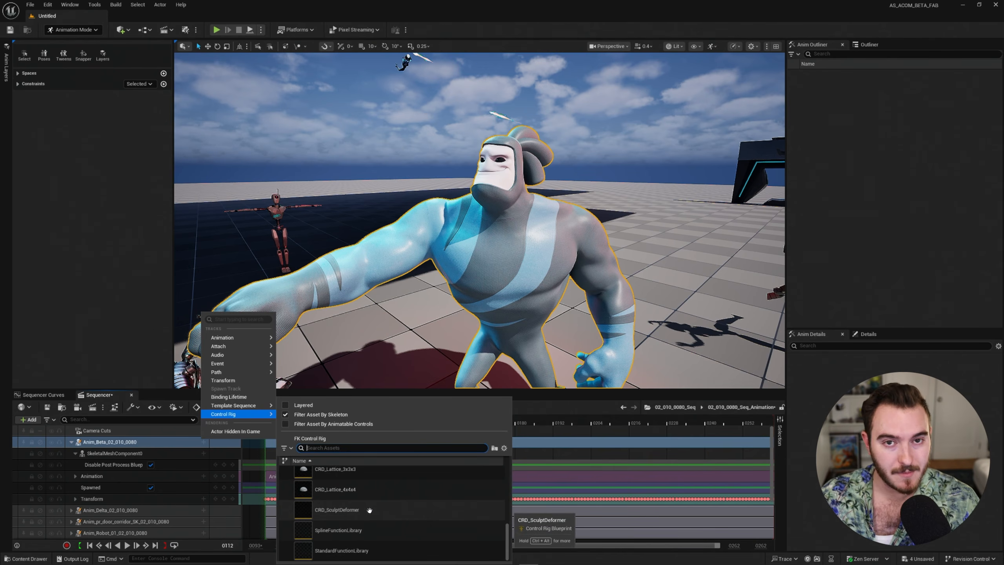
{"action": "scroll", "coordinate": [369, 510], "scroll_direction": "up", "scroll_amount": 10}
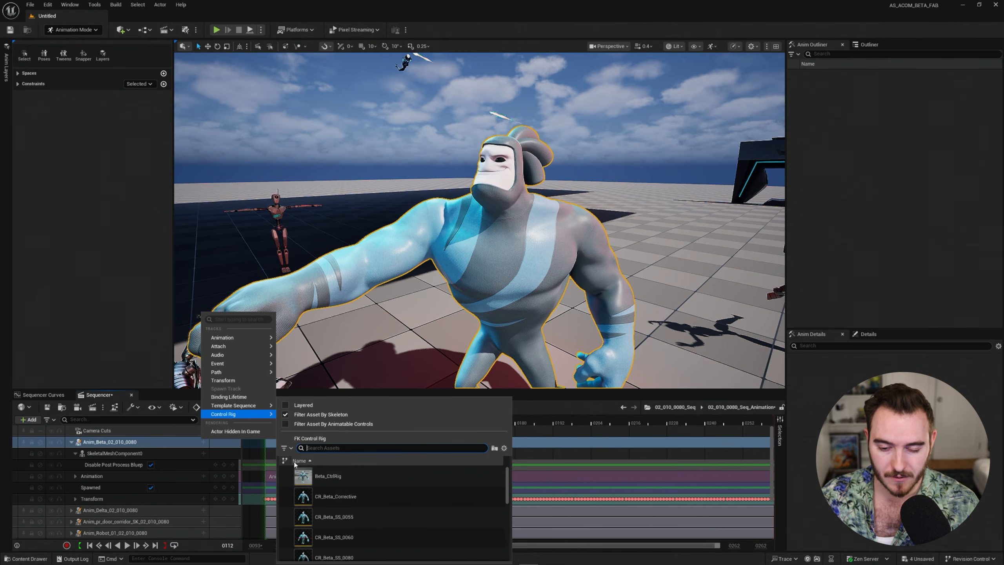
{"action": "left_click", "coordinate": [286, 448]}
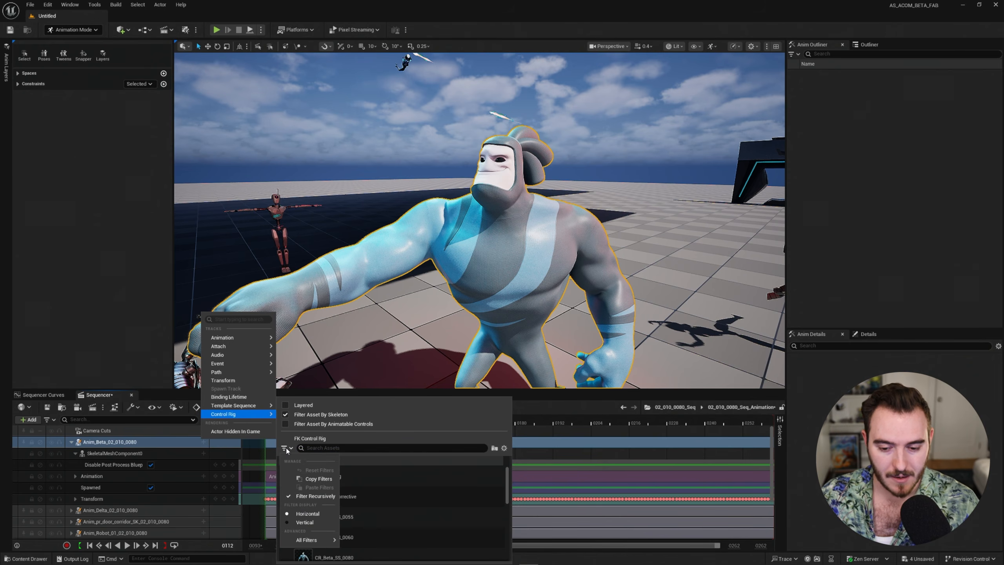
{"action": "mouse_move", "coordinate": [316, 540]}
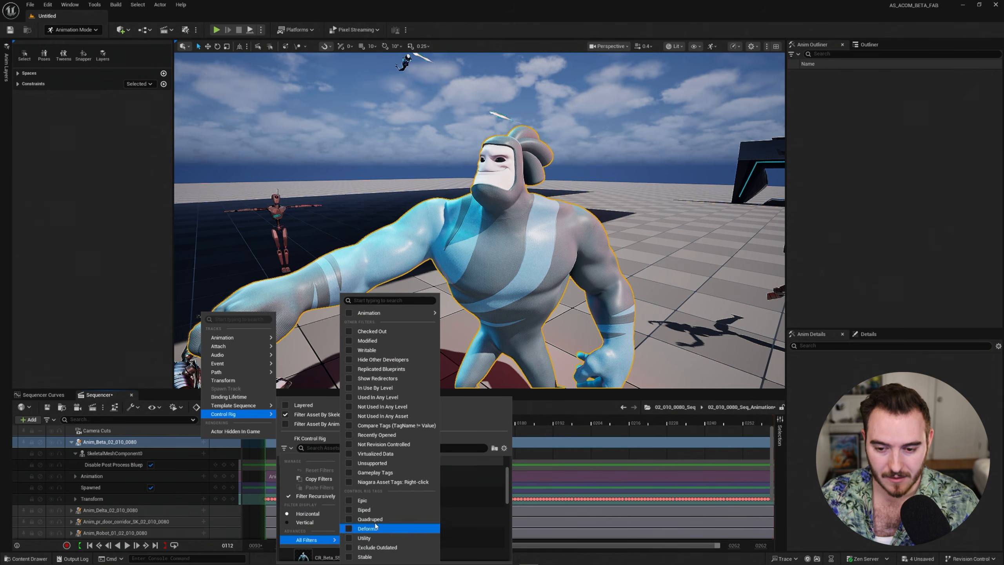
{"action": "left_click", "coordinate": [349, 529]}
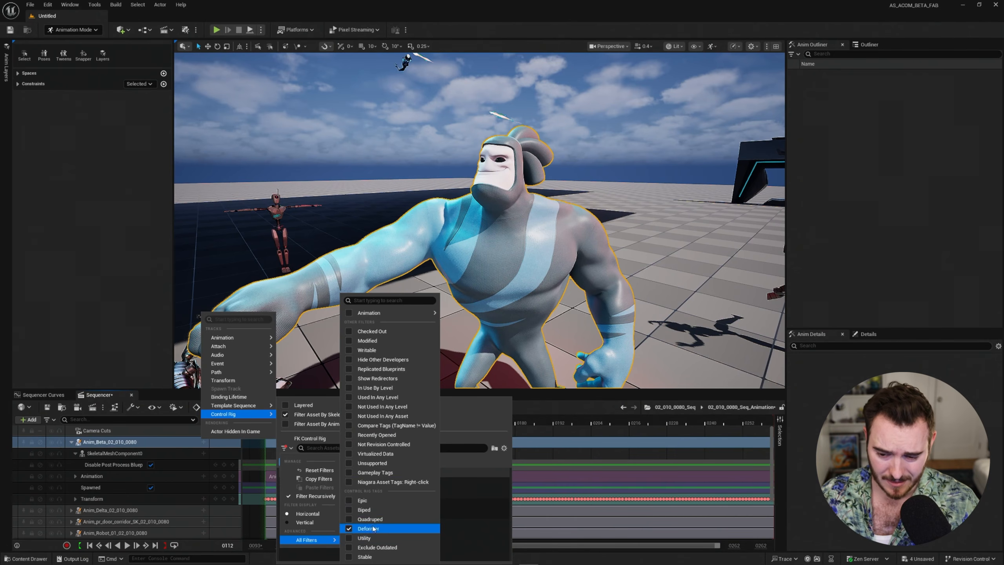
{"action": "left_click", "coordinate": [491, 461]}
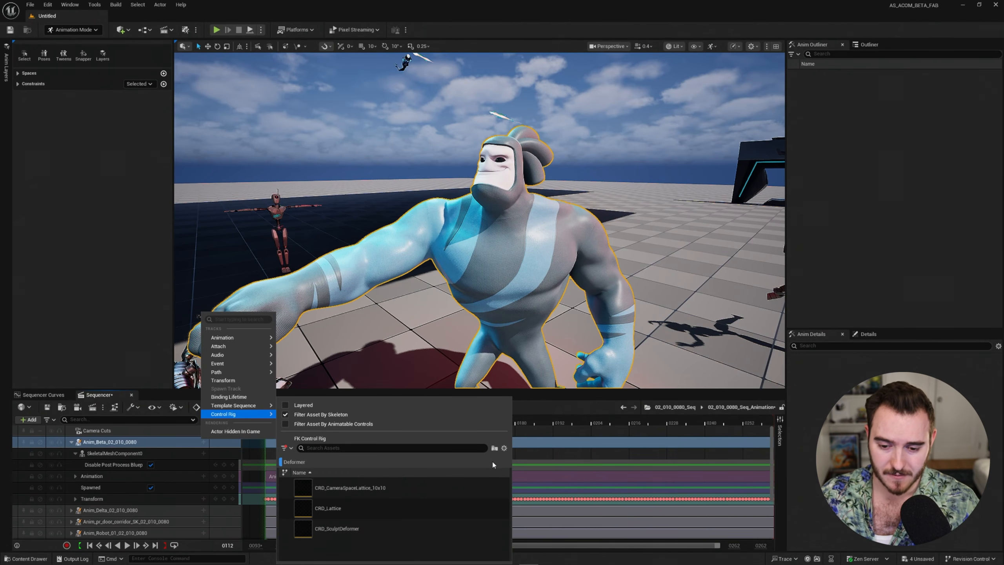
{"action": "left_click", "coordinate": [301, 463]}
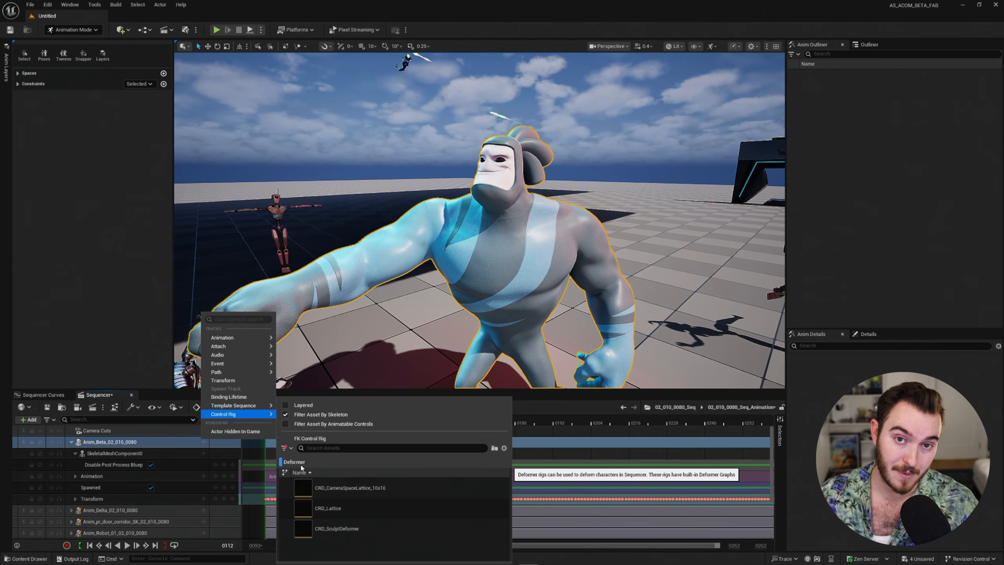
{"action": "left_click", "coordinate": [301, 465]}
{"action": "left_click", "coordinate": [302, 466]}
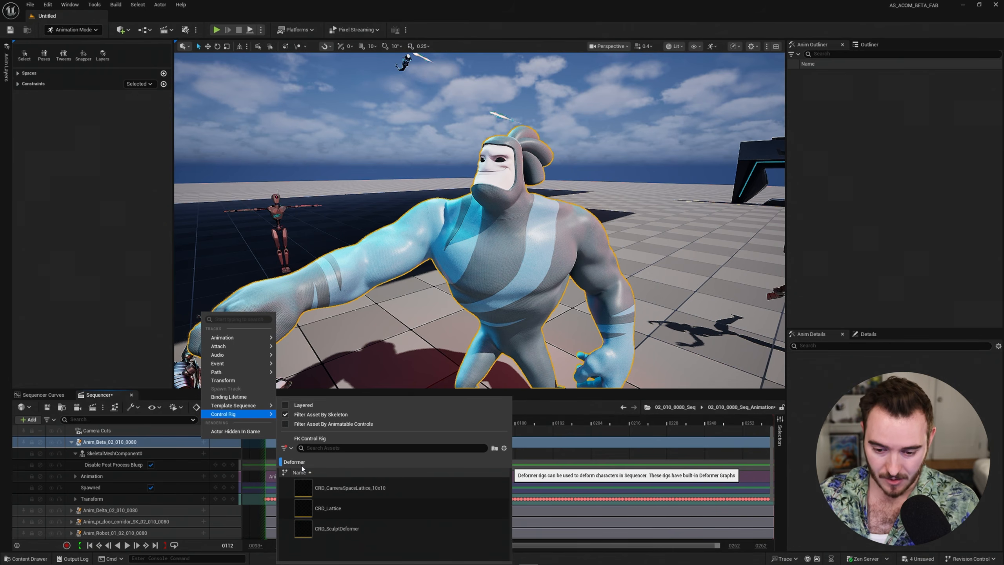
{"action": "left_click", "coordinate": [374, 530]}
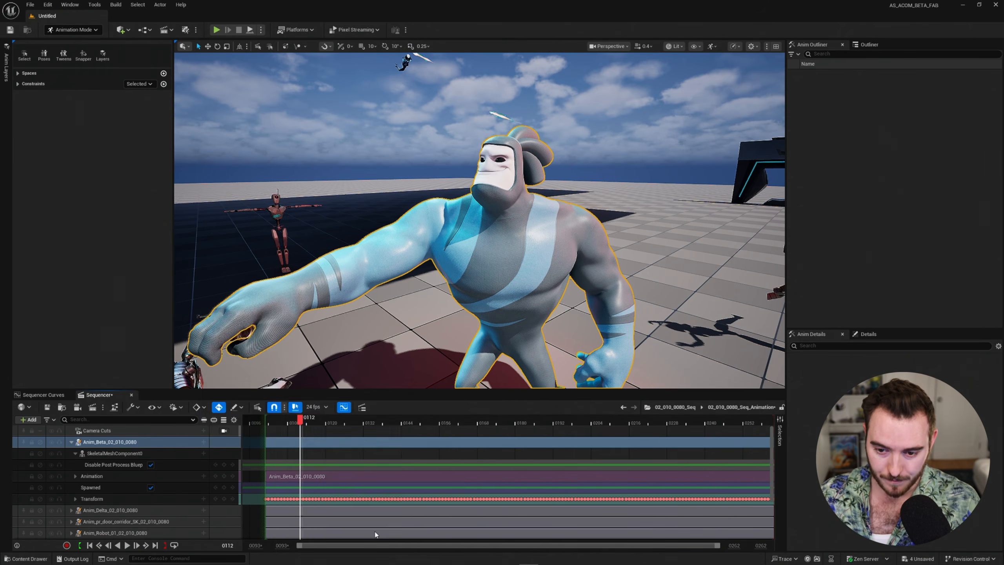
Expand the CRD_SculptDeformer track, select its SculptDeformer control, and show viewport gizmos with G.
{"action": "key", "text": "s"}
{"action": "right_click_drag", "start_coordinate": [480, 220], "coordinate": [441, 175]}
{"action": "left_click", "coordinate": [111, 491]}
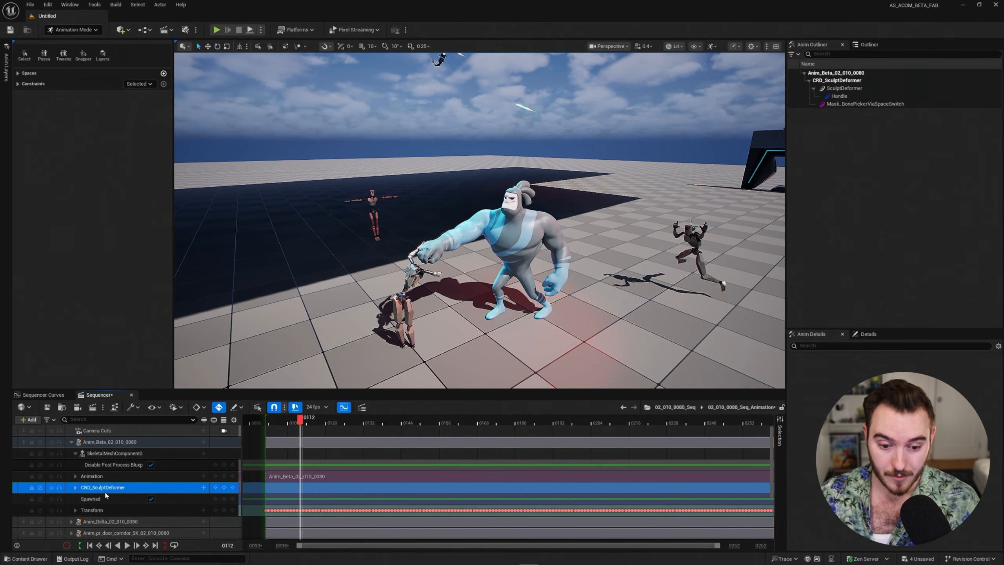
{"action": "left_click", "coordinate": [75, 488]}
{"action": "left_click", "coordinate": [105, 501]}
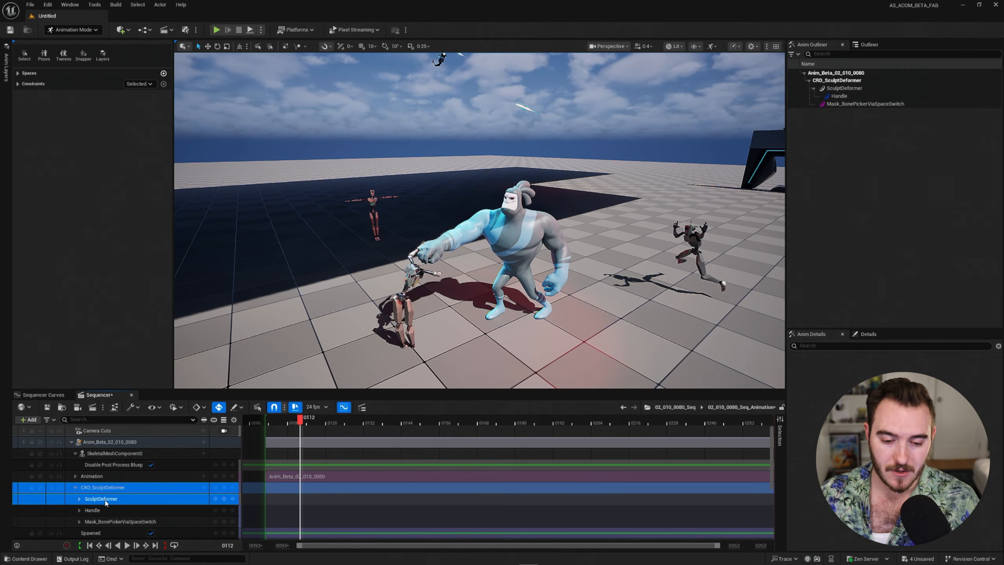
{"action": "mouse_move", "coordinate": [431, 283]}
{"action": "right_mouse_down"}
{"action": "mouse_move", "coordinate": [466, 282]}
{"action": "mouse_move", "coordinate": [468, 273]}
{"action": "mouse_move", "coordinate": [447, 281]}
{"action": "mouse_move", "coordinate": [482, 269]}
{"action": "mouse_move", "coordinate": [471, 253]}
{"action": "right_mouse_up"}
{"action": "key", "text": "g"}
Go back to the 02_010_0080_Seq master sequence and deactivate the Lighting and FX tracks.
{"action": "left_click", "coordinate": [672, 408]}
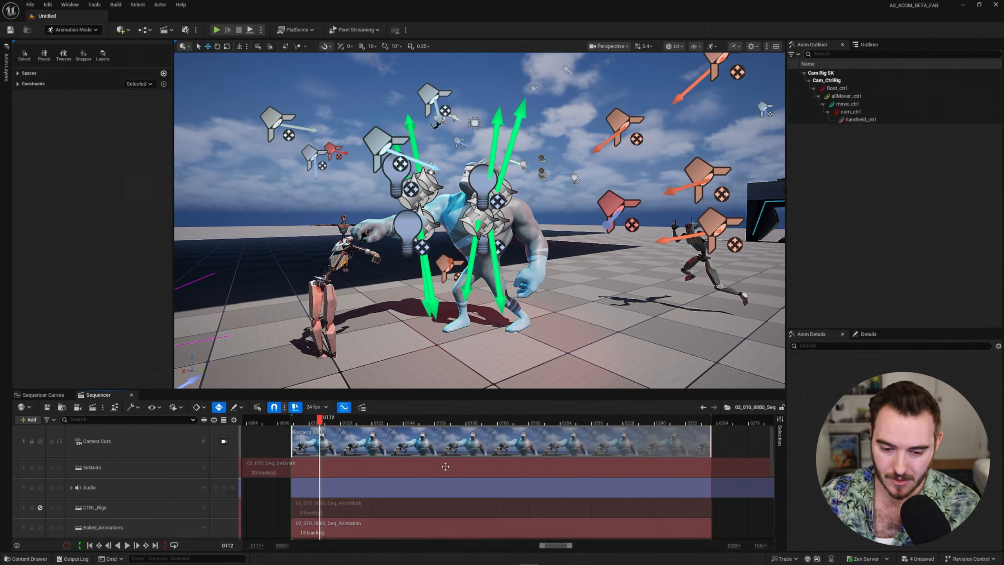
{"action": "scroll", "coordinate": [137, 511], "scroll_direction": "down", "scroll_amount": 2}
{"action": "scroll", "coordinate": [95, 479], "scroll_direction": "up", "scroll_amount": 1}
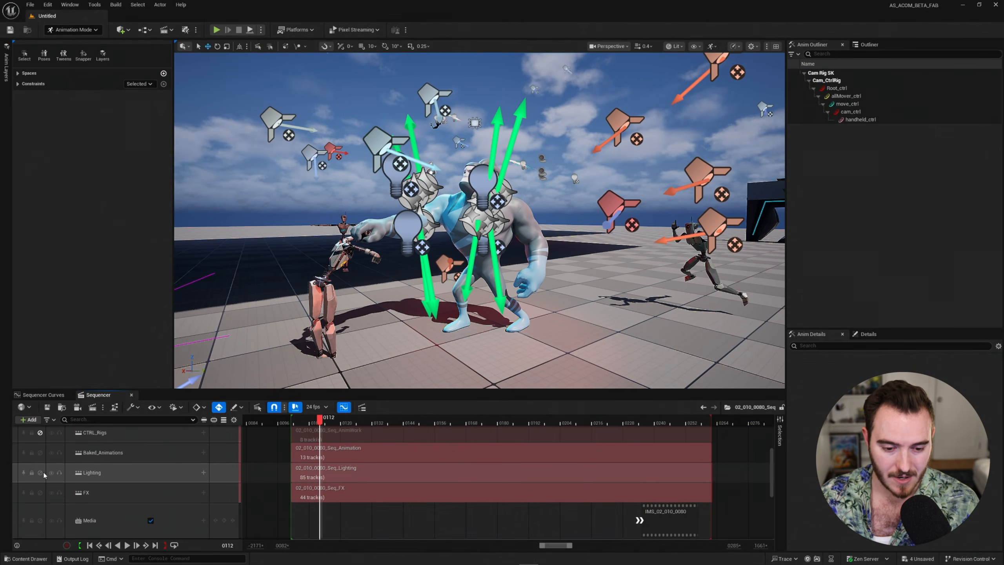
{"action": "left_click", "coordinate": [40, 472]}
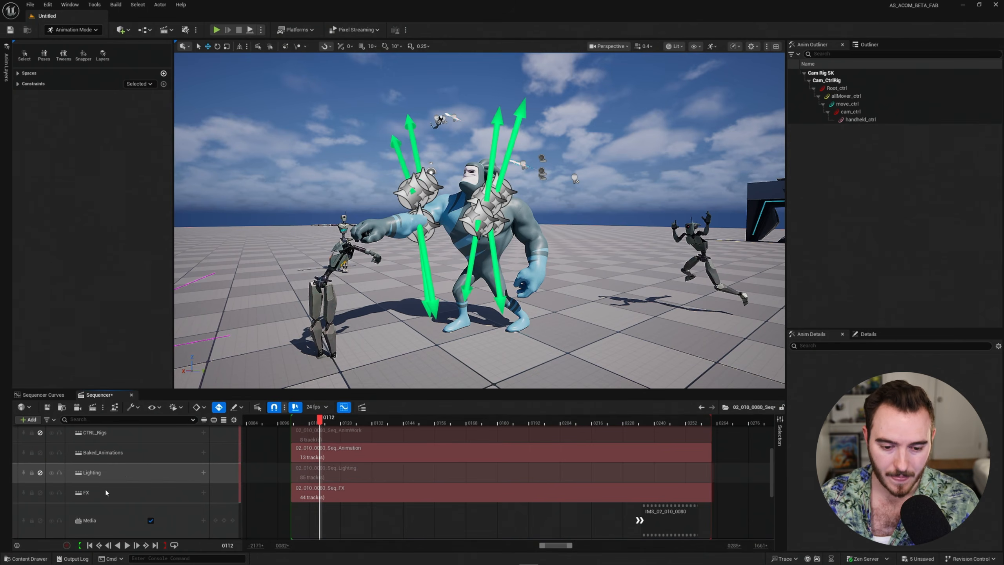
{"action": "left_click", "coordinate": [40, 492]}
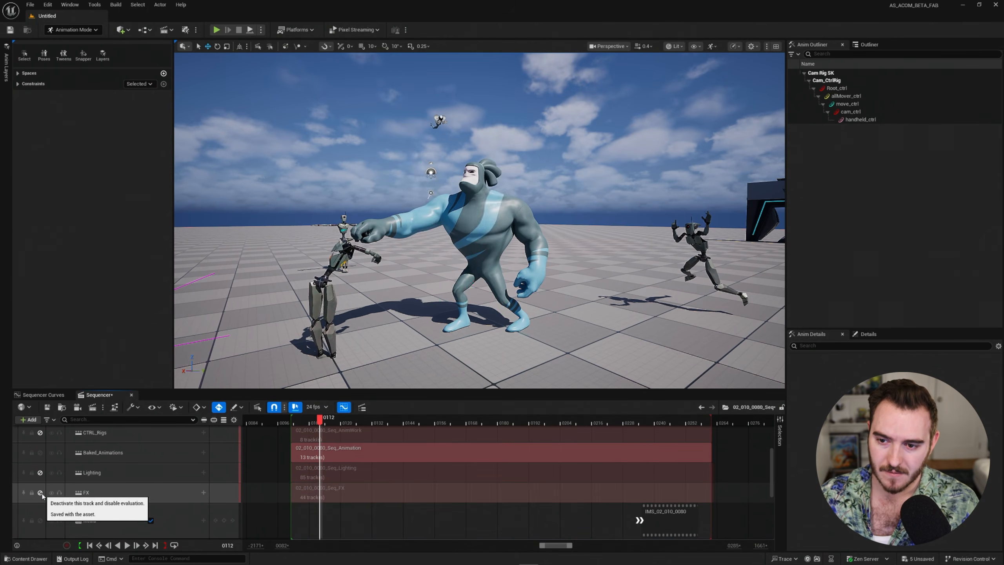
{"action": "left_click", "coordinate": [40, 492]}
{"action": "left_click", "coordinate": [40, 492]}
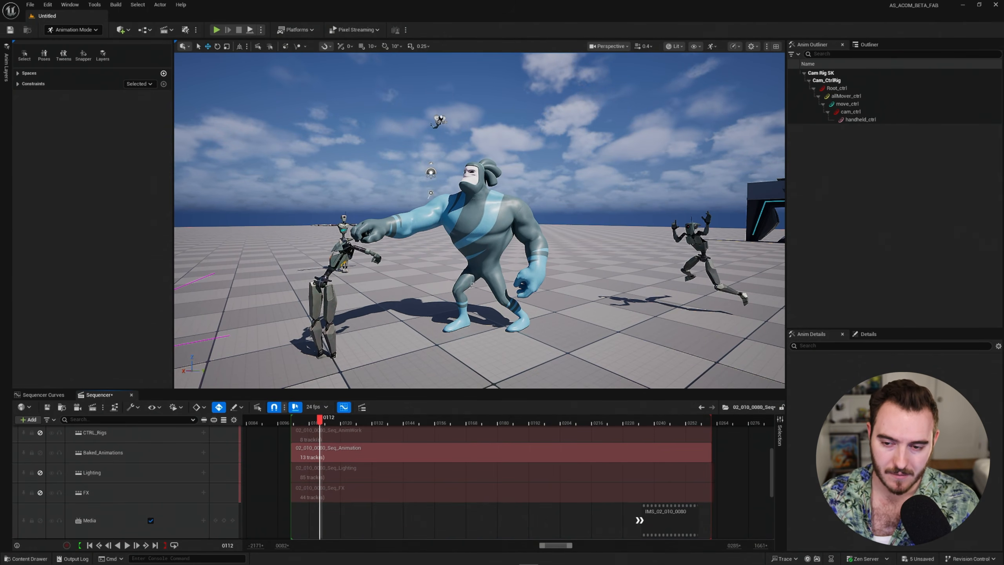
{"action": "scroll", "coordinate": [166, 506], "scroll_direction": "up", "scroll_amount": 3}
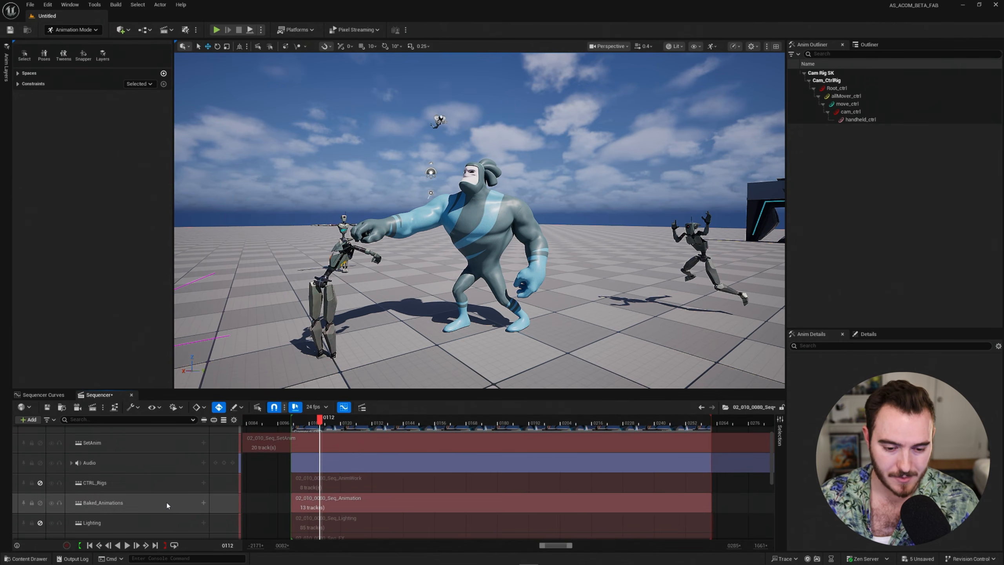
Reopen the animation subsequence, select the SculptDeformer control, and frame Anim_Beta in side profile.
{"action": "double_click", "coordinate": [331, 503]}
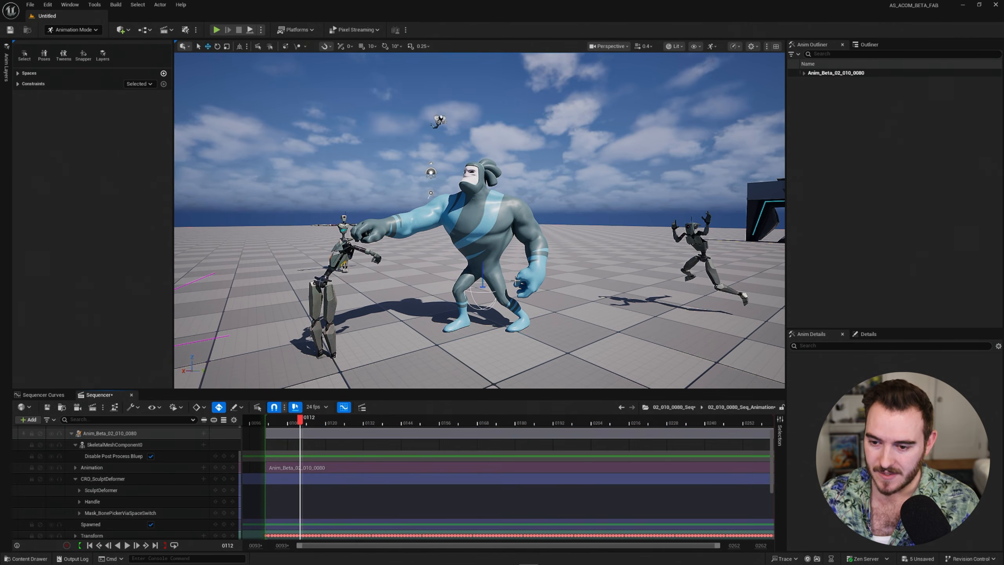
{"action": "left_click", "coordinate": [117, 480]}
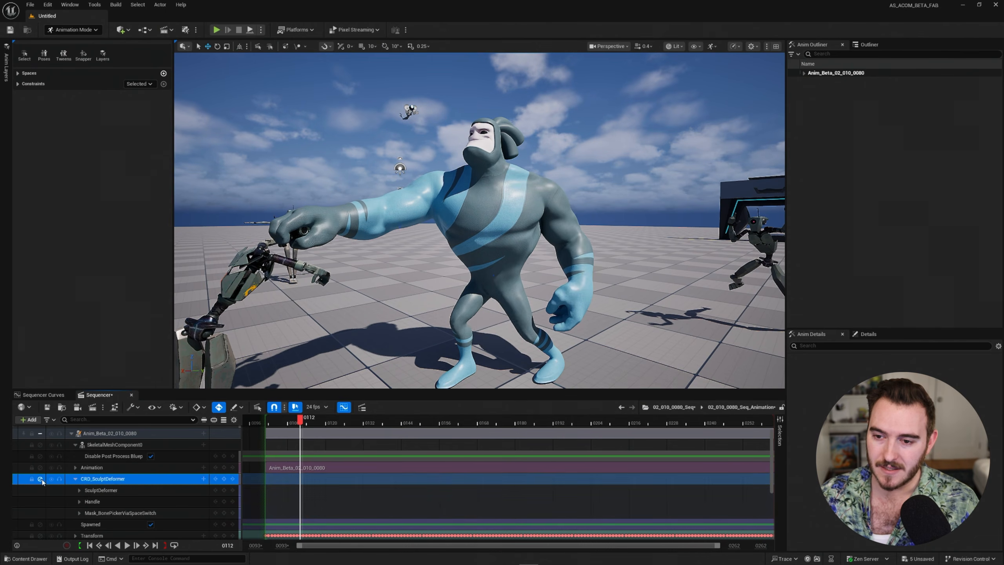
{"action": "key", "text": "f"}
{"action": "right_click_drag", "start_coordinate": [487, 297], "coordinate": [487, 300]}
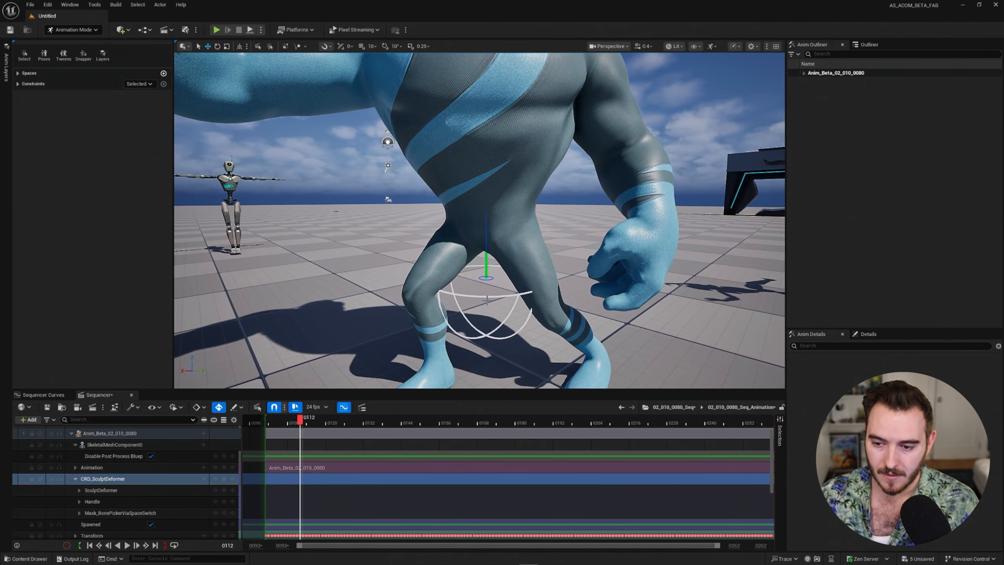
{"action": "left_click", "coordinate": [115, 490]}
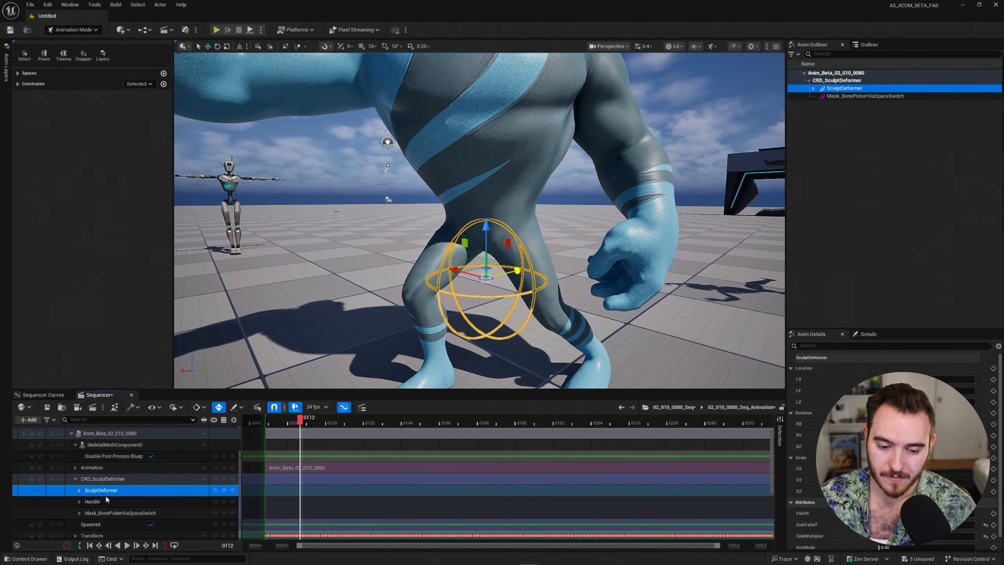
{"action": "key", "text": "s"}
{"action": "right_click_drag", "start_coordinate": [460, 245], "coordinate": [464, 237]}
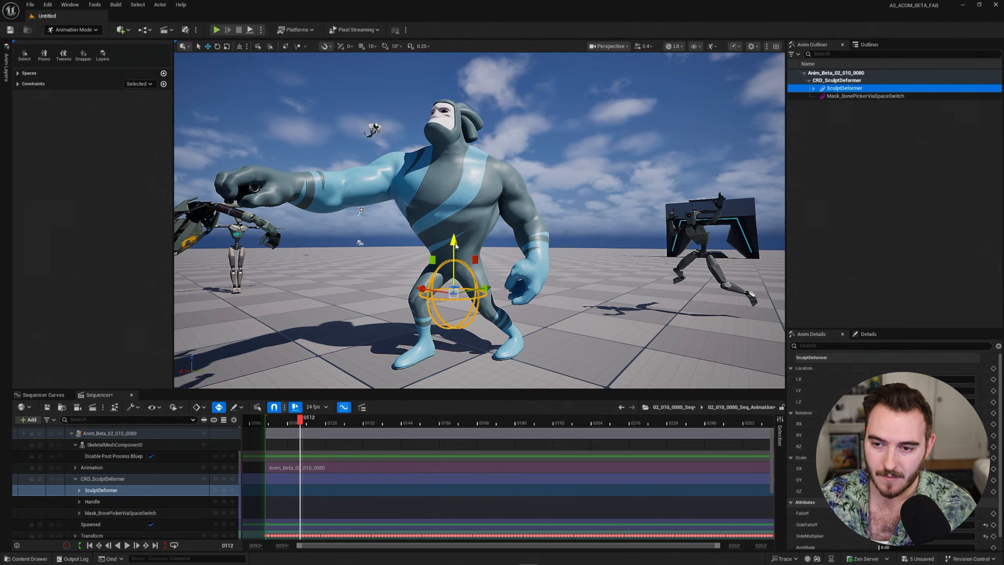
{"action": "right_click_drag", "start_coordinate": [455, 79], "coordinate": [430, 135]}
{"action": "key", "text": "w"}
{"action": "key", "text": "d"}
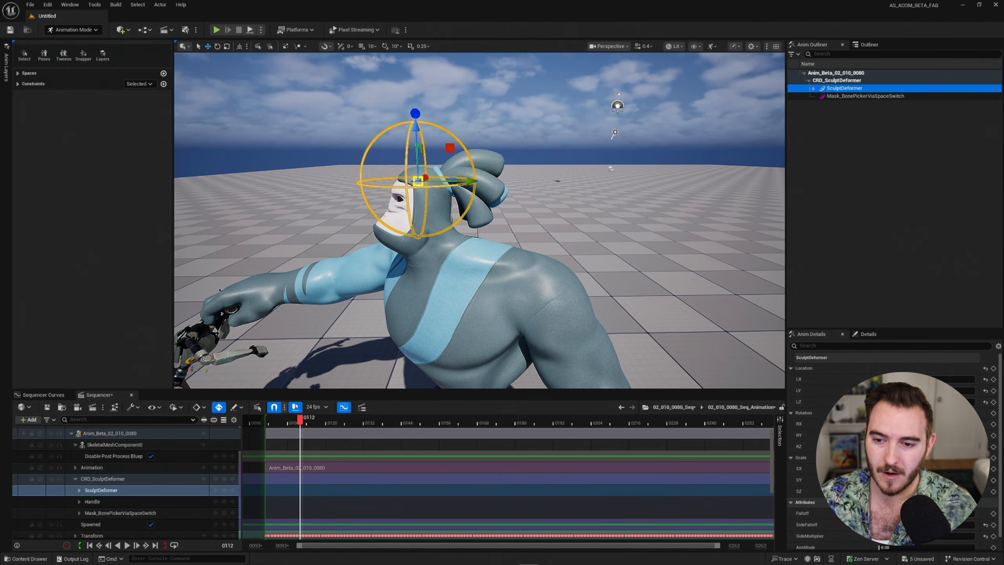
{"action": "key", "text": "a"}
{"action": "right_click_drag", "start_coordinate": [350, 306], "coordinate": [466, 299]}
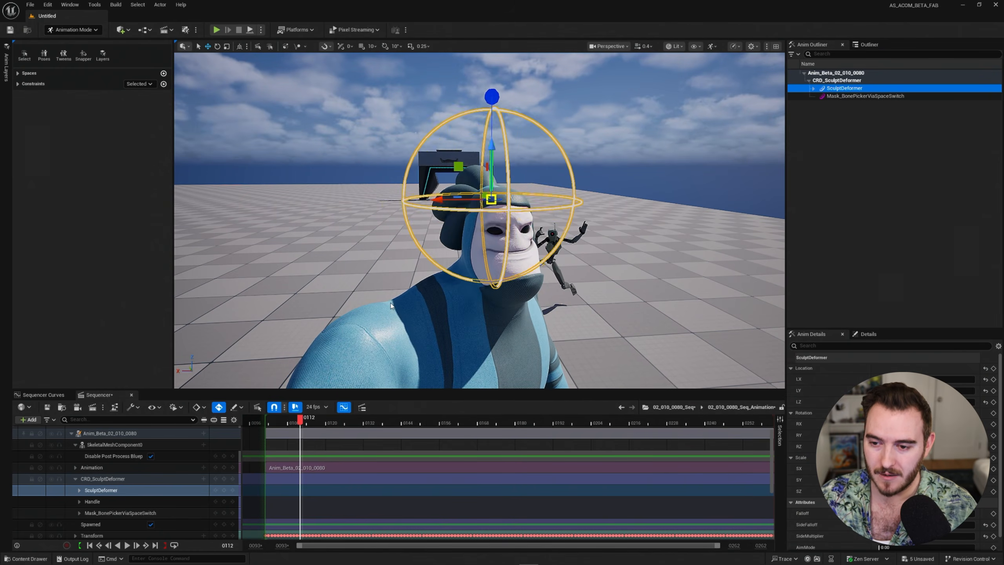
{"action": "right_click_drag", "start_coordinate": [391, 305], "coordinate": [540, 305]}
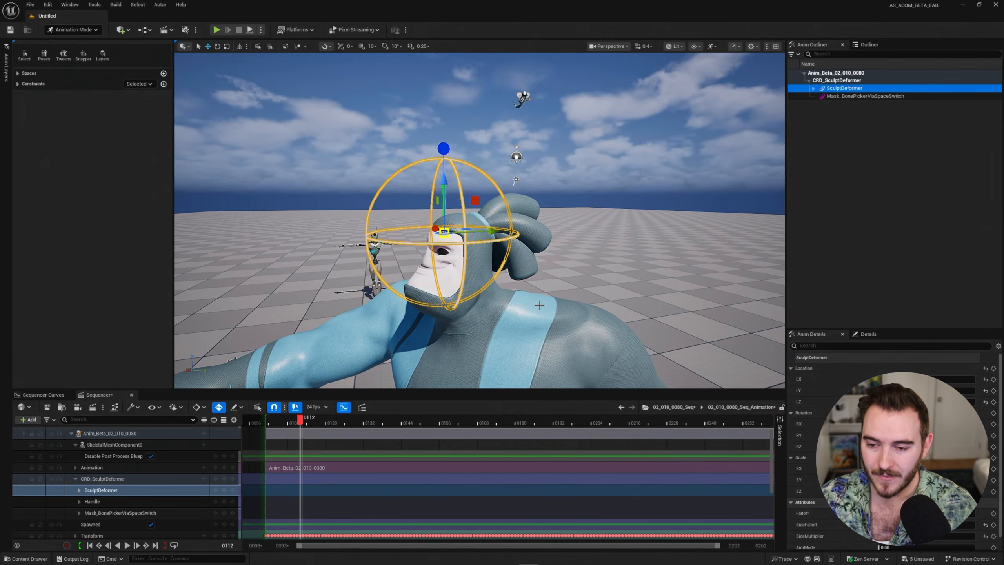
Move the SculptDeformer sphere up onto the head and scale it down around it.
{"action": "middle_click_drag", "start_coordinate": [557, 314], "coordinate": [569, 302]}
{"action": "key", "text": "r"}
{"action": "middle_click_drag", "start_coordinate": [627, 281], "coordinate": [587, 307]}
{"action": "key", "text": "w"}
{"action": "right_click_drag", "start_coordinate": [587, 307], "coordinate": [620, 304]}
{"action": "key", "text": "a"}
{"action": "right_click_drag", "start_coordinate": [553, 325], "coordinate": [616, 314]}
{"action": "right_click_drag", "start_coordinate": [553, 321], "coordinate": [500, 313]}
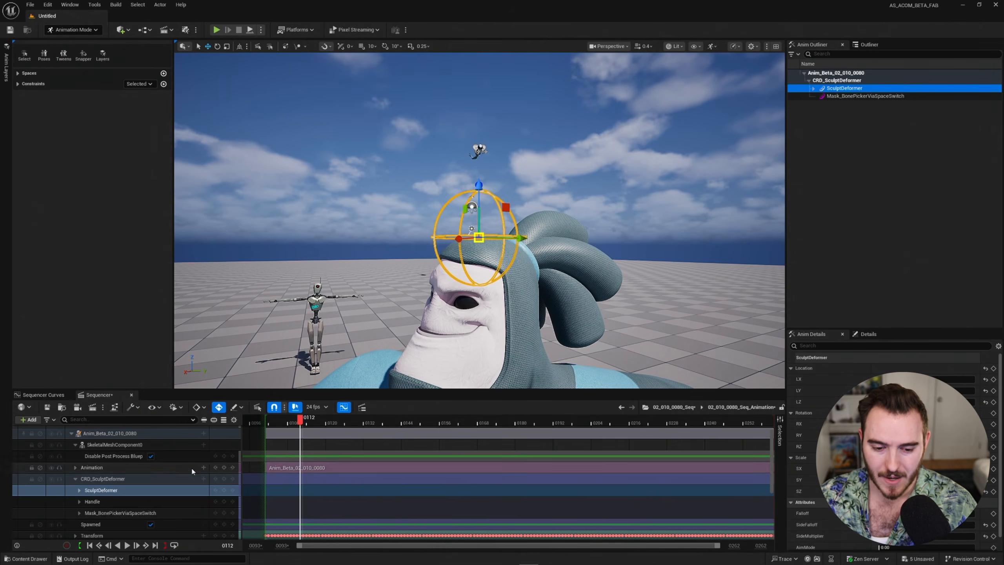
Select the deformer's Handle and drag it up and down to warp the head.
{"action": "left_click", "coordinate": [122, 500]}
{"action": "right_click_drag", "start_coordinate": [573, 231], "coordinate": [605, 236]}
{"action": "middle_click_drag", "start_coordinate": [542, 265], "coordinate": [534, 223]}
Reselect SculptDeformer and enlarge its sphere around the head.
{"action": "left_click", "coordinate": [104, 491]}
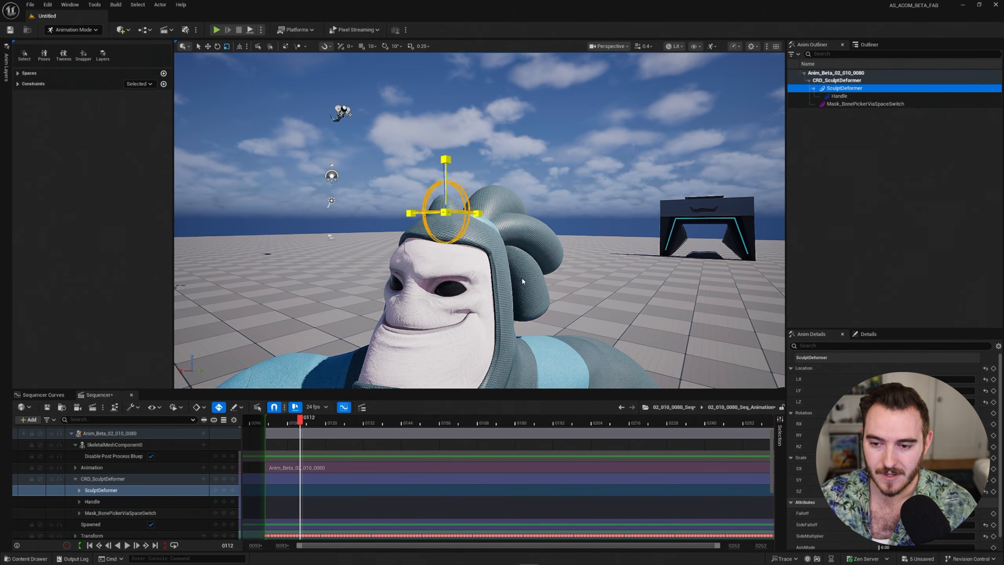
{"action": "middle_click_drag", "start_coordinate": [523, 279], "coordinate": [562, 256]}
{"action": "right_click_drag", "start_coordinate": [562, 256], "coordinate": [534, 256]}
Clear the selection, then drag the Handle control to squash and stretch the head.
{"action": "left_click", "coordinate": [496, 184]}
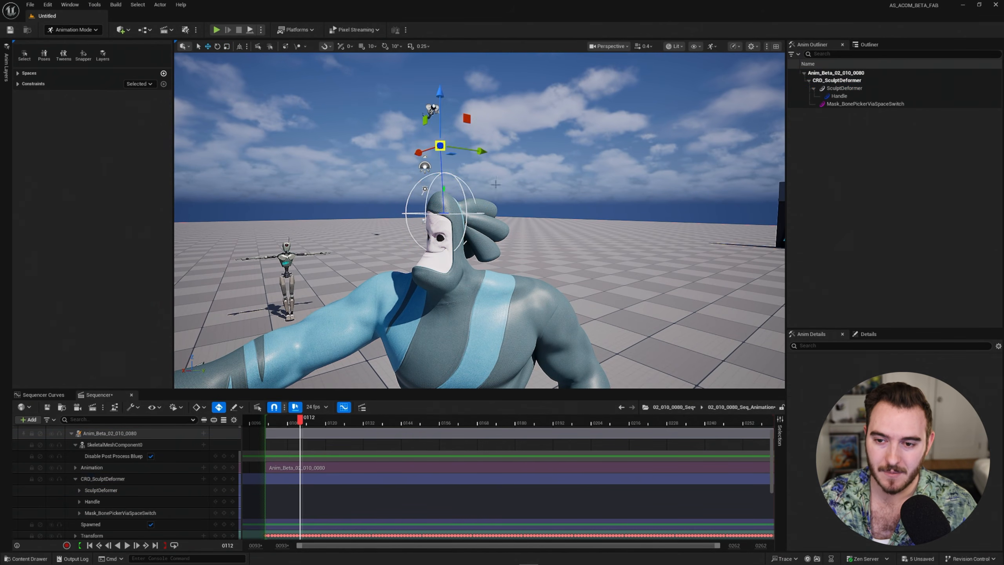
{"action": "left_click", "coordinate": [473, 197]}
{"action": "key", "text": "q"}
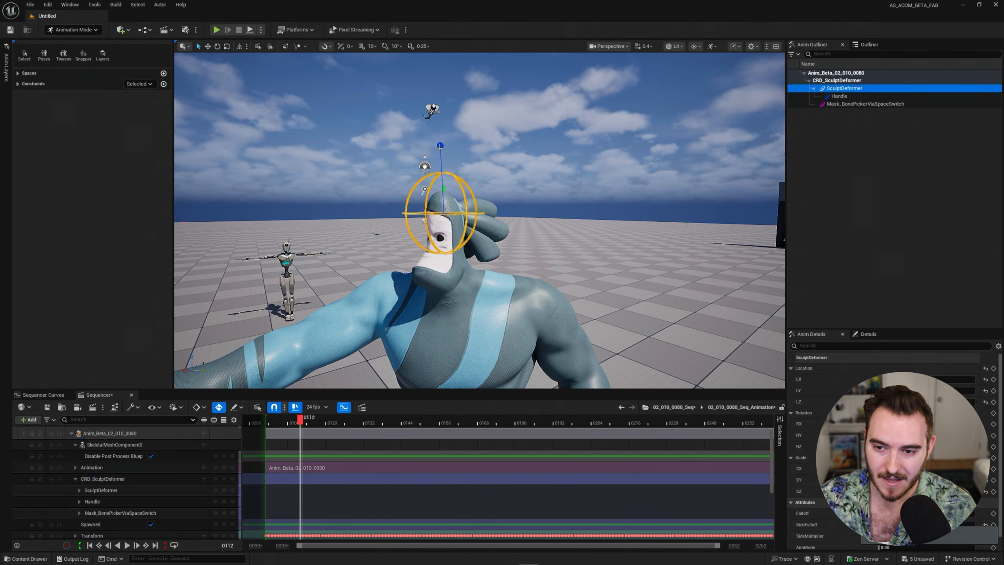
{"action": "left_click", "coordinate": [494, 186]}
{"action": "key", "text": "ctrl+z"}
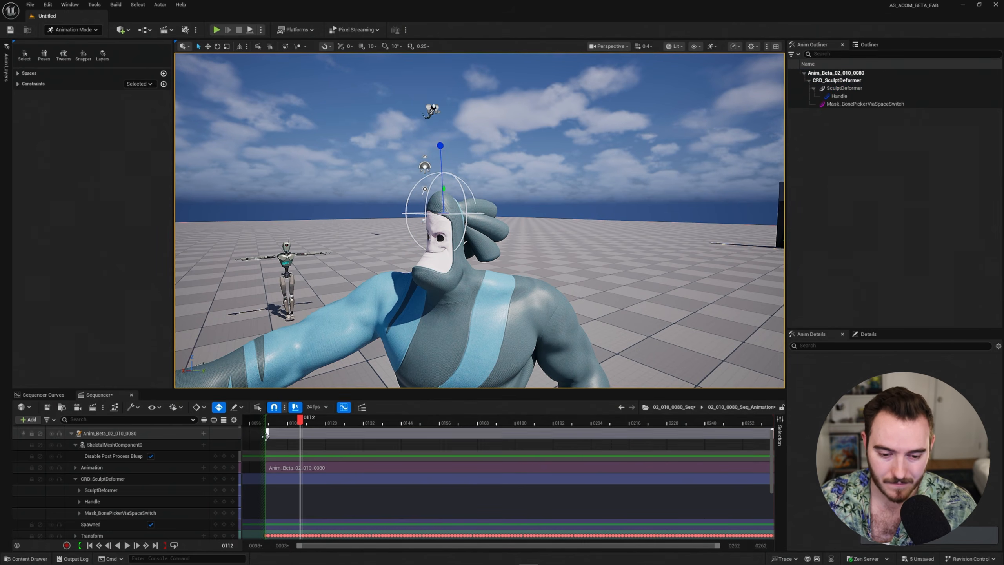
{"action": "left_click", "coordinate": [142, 502]}
{"action": "mouse_move", "coordinate": [534, 261]}
{"action": "middle_mouse_down"}
{"action": "mouse_move", "coordinate": [530, 303]}
{"action": "mouse_move", "coordinate": [531, 249]}
{"action": "mouse_move", "coordinate": [538, 337]}
{"action": "mouse_move", "coordinate": [526, 256]}
{"action": "mouse_move", "coordinate": [529, 300]}
{"action": "mouse_move", "coordinate": [535, 280]}
{"action": "middle_mouse_up"}
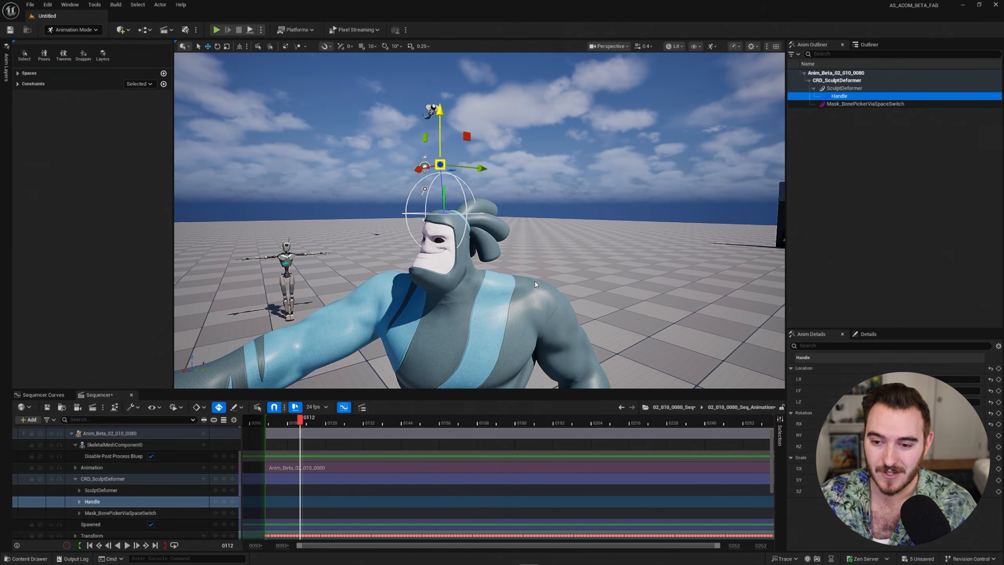
Select SculptDeformer and scale its sphere up with the scale gizmo.
{"action": "left_click", "coordinate": [112, 491]}
{"action": "left_click_drag", "start_coordinate": [544, 288], "coordinate": [557, 282], "text": "alt"}
{"action": "key", "text": "r"}
{"action": "middle_click_drag", "start_coordinate": [522, 315], "coordinate": [649, 243]}
{"action": "key", "text": "q"}
Drag the Handle to crush, stretch and reshape Anim_Beta's head.
{"action": "left_click", "coordinate": [143, 501]}
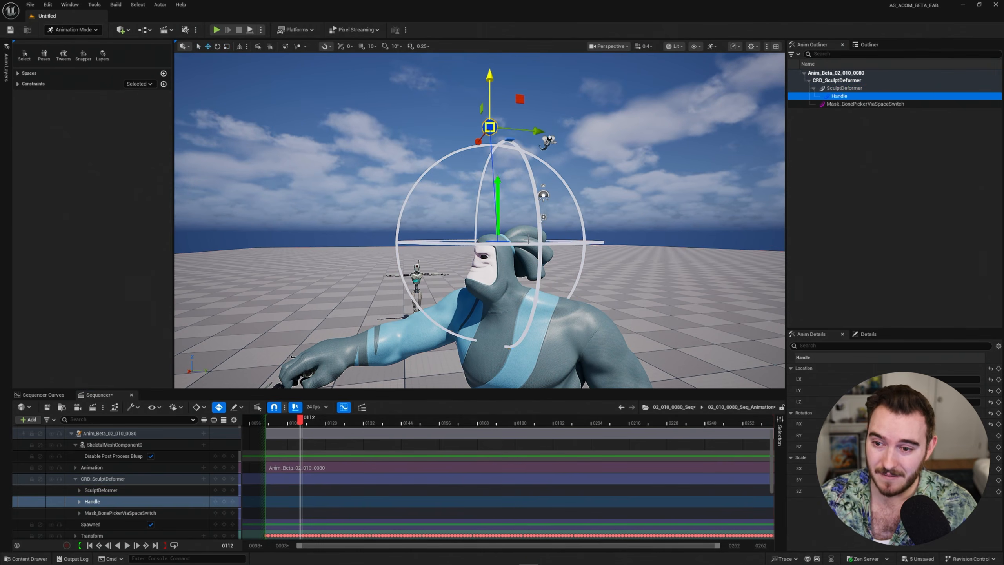
{"action": "left_click_drag", "start_coordinate": [489, 127], "coordinate": [504, 219]}
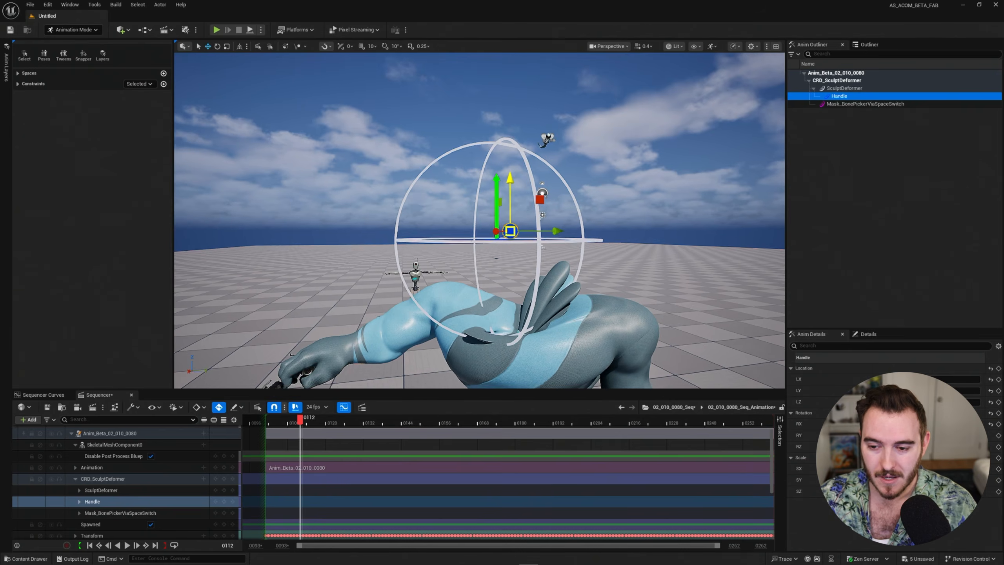
{"action": "right_click_drag", "start_coordinate": [504, 219], "coordinate": [517, 196]}
{"action": "left_click_drag", "start_coordinate": [517, 158], "coordinate": [561, 305]}
{"action": "key", "text": "q"}
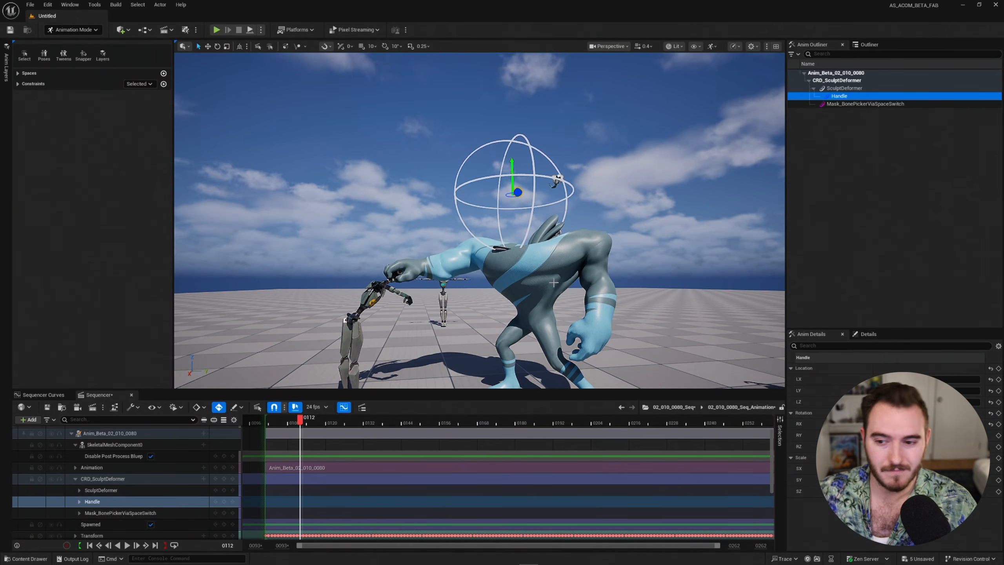
{"action": "middle_click_drag", "start_coordinate": [567, 266], "coordinate": [560, 243]}
{"action": "mouse_move", "coordinate": [562, 203]}
{"action": "middle_mouse_down"}
{"action": "mouse_move", "coordinate": [569, 224]}
{"action": "mouse_move", "coordinate": [567, 216]}
{"action": "middle_mouse_up"}
Reframe the character and drag the Handle again to stretch the head upward and back.
{"action": "key", "text": "w"}
{"action": "mouse_move", "coordinate": [514, 240]}
{"action": "right_mouse_down"}
{"action": "mouse_move", "coordinate": [554, 234]}
{"action": "mouse_move", "coordinate": [526, 233]}
{"action": "right_mouse_up"}
{"action": "key", "text": "s"}
{"action": "key", "text": "a"}
{"action": "key", "text": "w"}
{"action": "key", "text": "d"}
{"action": "mouse_move", "coordinate": [624, 226]}
{"action": "middle_mouse_down"}
{"action": "mouse_move", "coordinate": [620, 235]}
{"action": "mouse_move", "coordinate": [550, 219]}
{"action": "mouse_move", "coordinate": [668, 246]}
{"action": "mouse_move", "coordinate": [604, 267]}
{"action": "mouse_move", "coordinate": [627, 264]}
{"action": "mouse_move", "coordinate": [609, 230]}
{"action": "mouse_move", "coordinate": [621, 244]}
{"action": "mouse_move", "coordinate": [622, 284]}
{"action": "middle_mouse_up"}
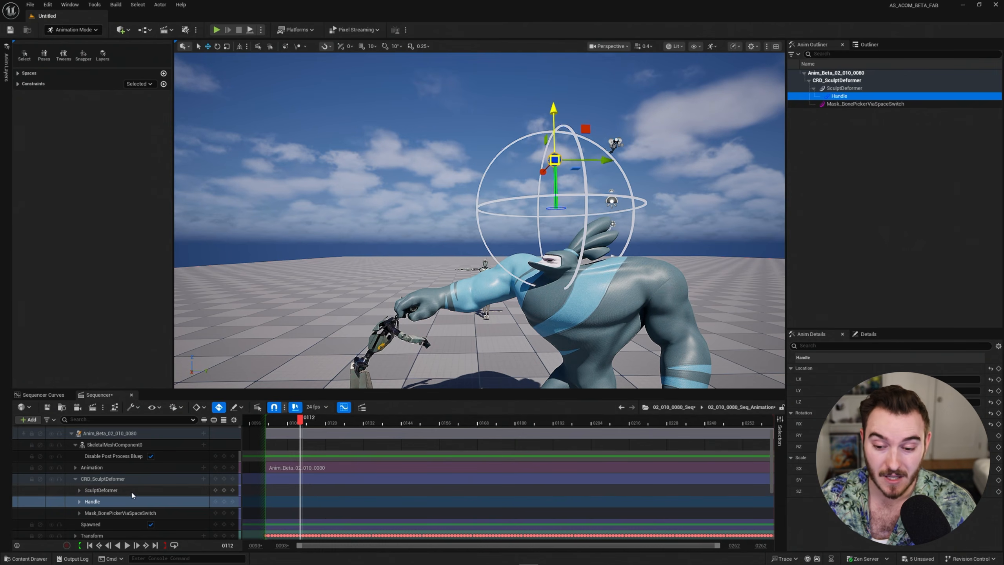
{"action": "left_click", "coordinate": [115, 491]}
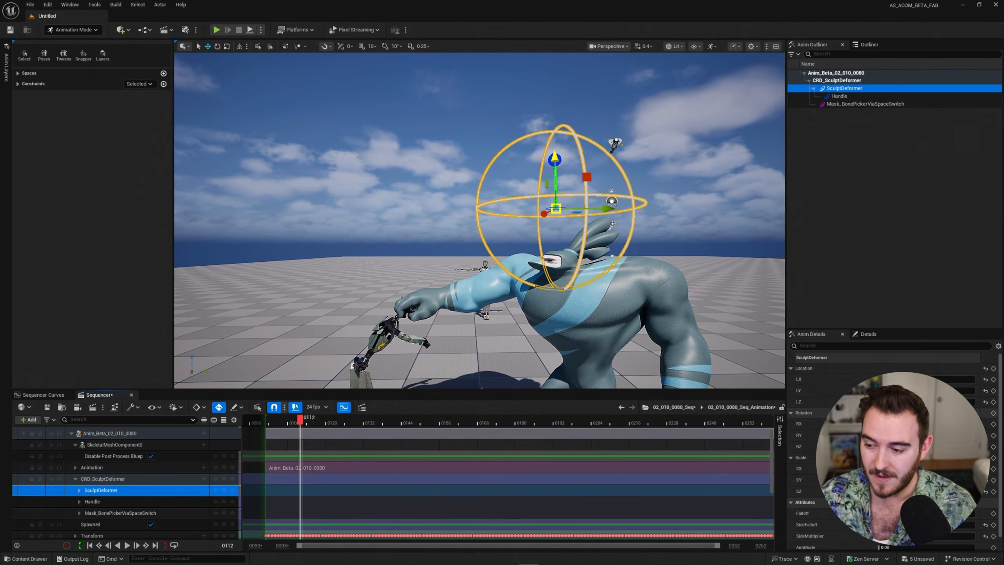
Enlarge the Anim Details panel and drag SideFalloff up to 1.18.
{"action": "left_click_drag", "start_coordinate": [890, 329], "coordinate": [895, 151]}
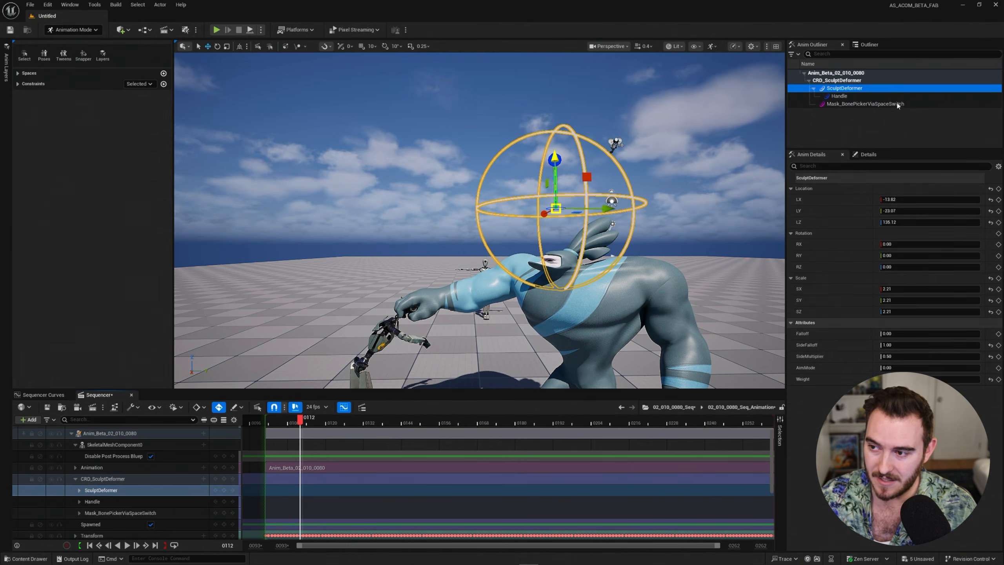
{"action": "right_click_drag", "start_coordinate": [732, 309], "coordinate": [753, 312]}
{"action": "key", "text": "w"}
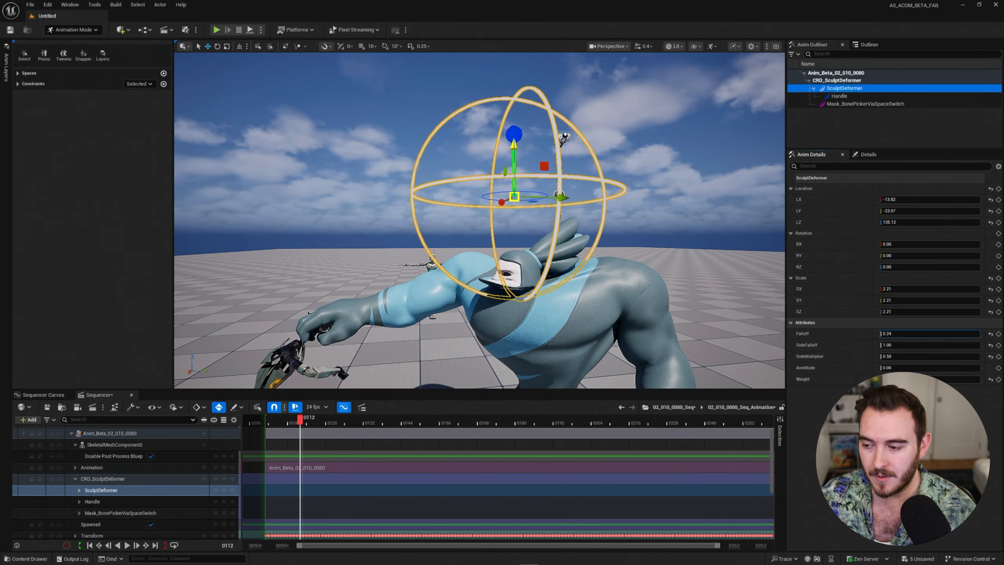
{"action": "mouse_move", "coordinate": [920, 345]}
{"action": "left_mouse_down"}
{"action": "mouse_move", "coordinate": [895, 346]}
{"action": "mouse_move", "coordinate": [928, 345]}
{"action": "left_mouse_up"}
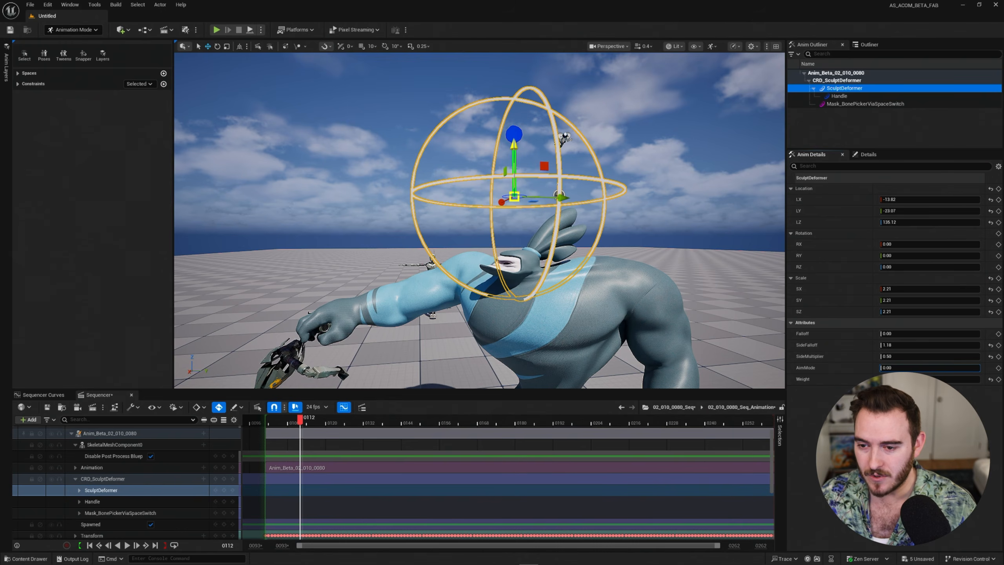
Drag the Handle up and left to bend the head, then set AimMode to 1.00.
{"action": "left_click", "coordinate": [563, 138]}
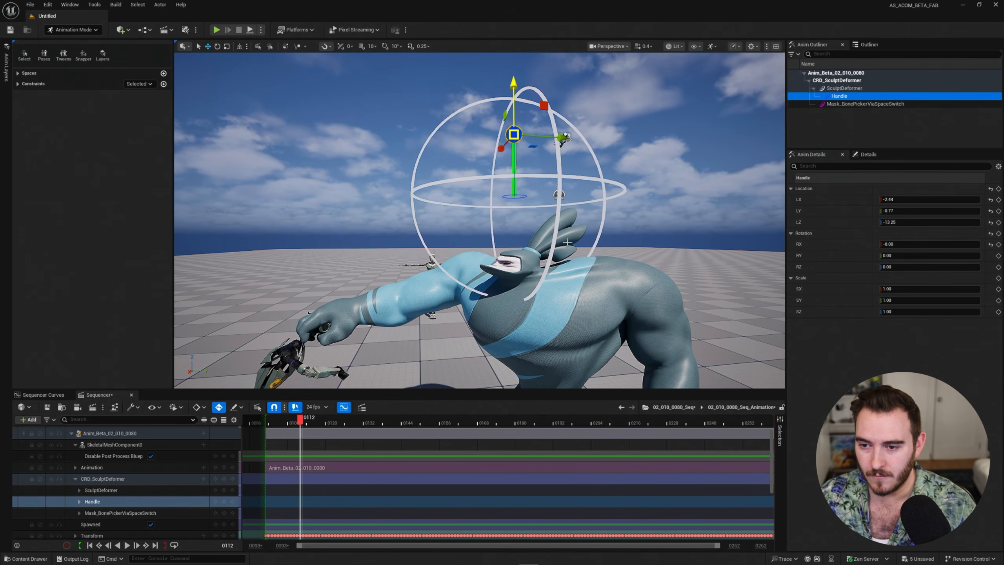
{"action": "left_click_drag", "start_coordinate": [513, 135], "coordinate": [339, 109]}
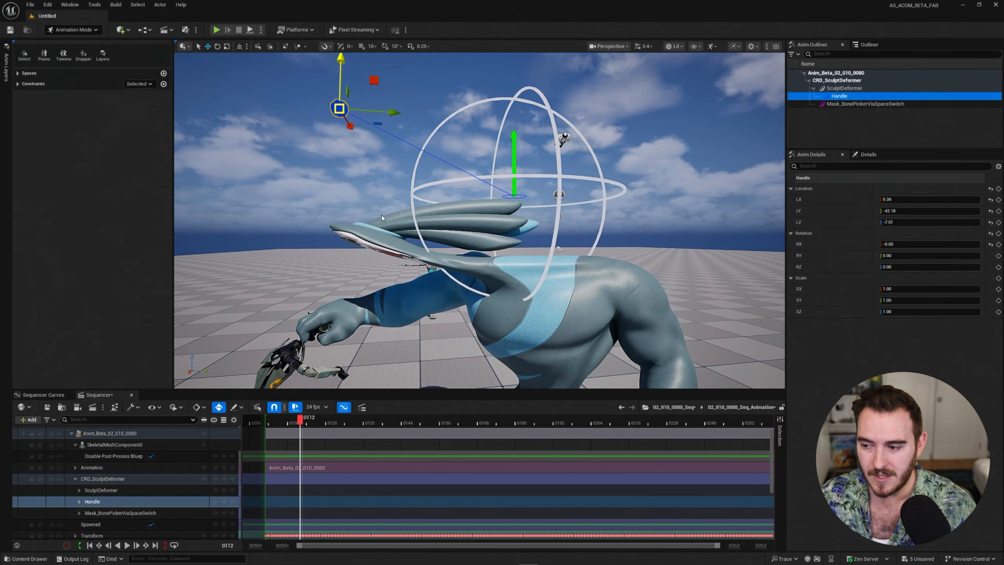
{"action": "left_click", "coordinate": [114, 490]}
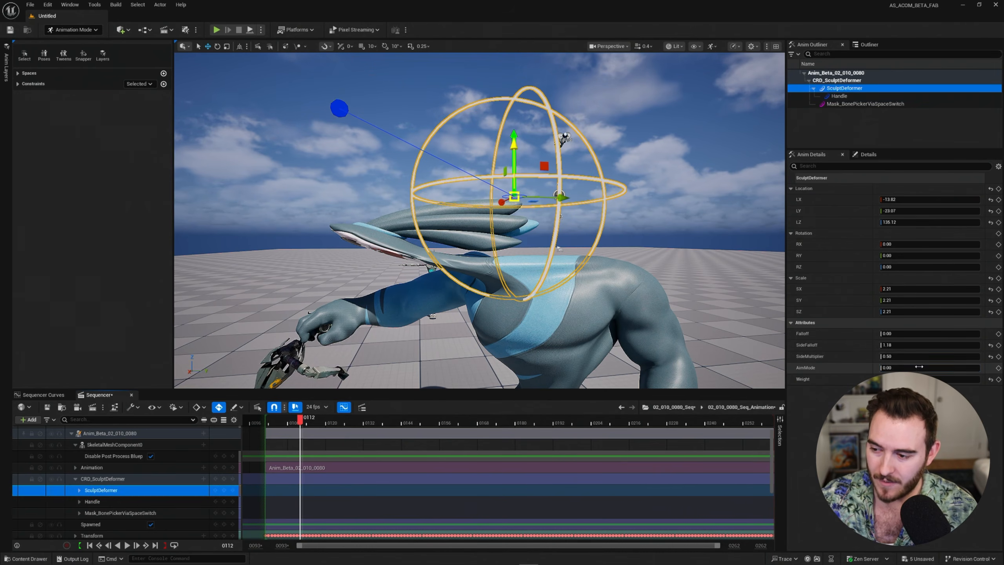
{"action": "left_click_drag", "start_coordinate": [919, 366], "coordinate": [925, 367]}
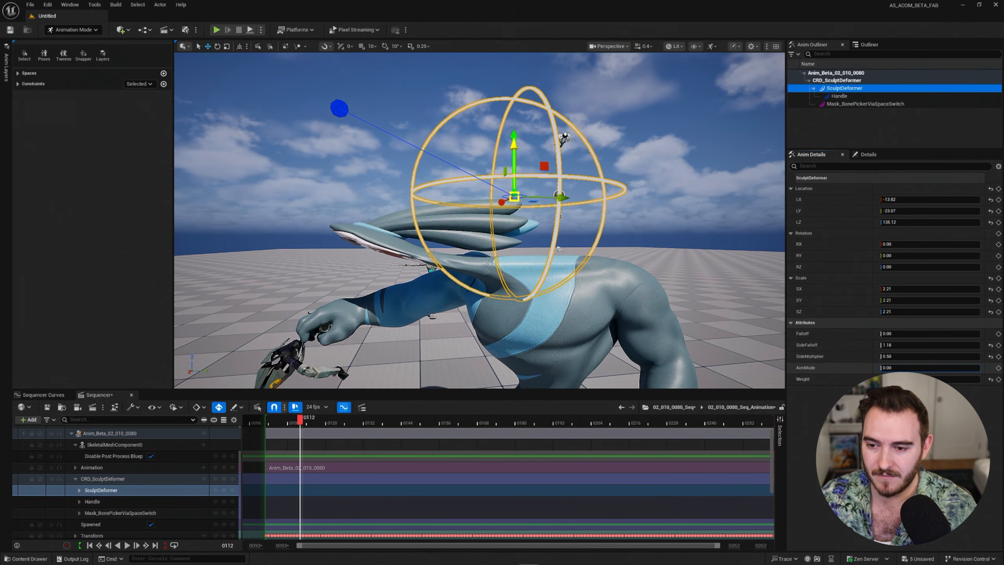
Swing the Handle to the upper right and around to steer the bent head.
{"action": "left_click", "coordinate": [343, 109]}
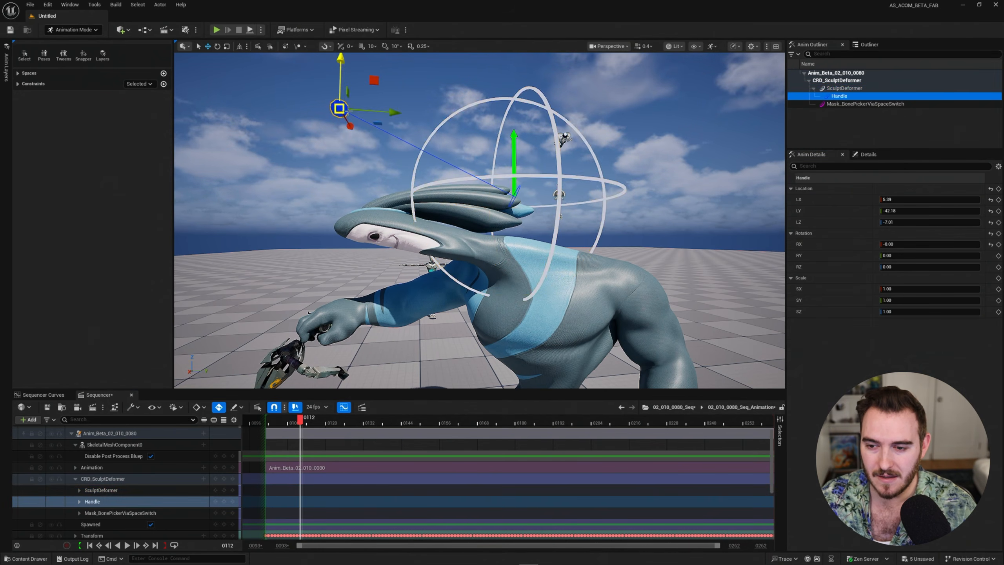
{"action": "left_click_drag", "start_coordinate": [340, 108], "coordinate": [681, 93]}
{"action": "left_click_drag", "start_coordinate": [688, 163], "coordinate": [424, 133]}
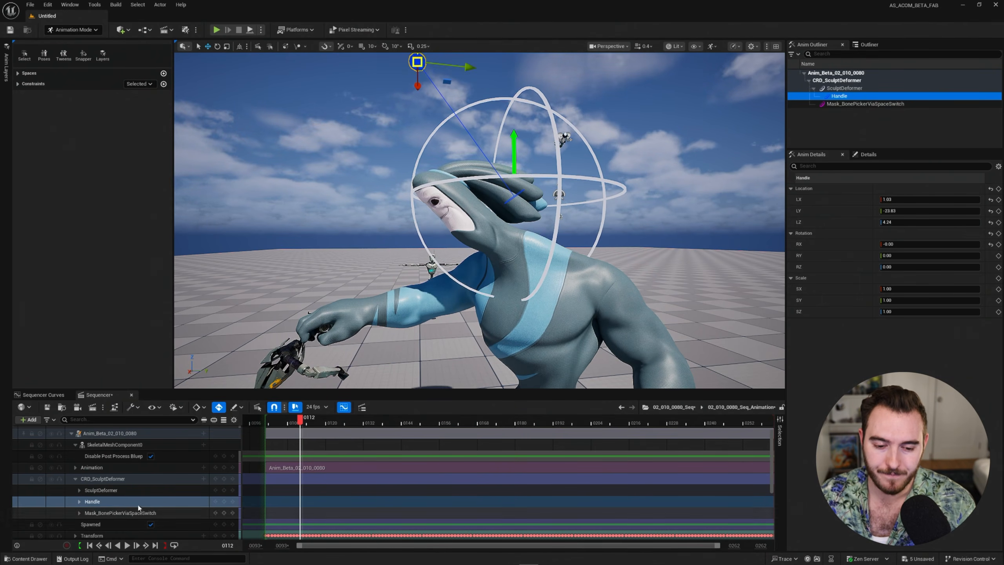
{"action": "left_click", "coordinate": [118, 489]}
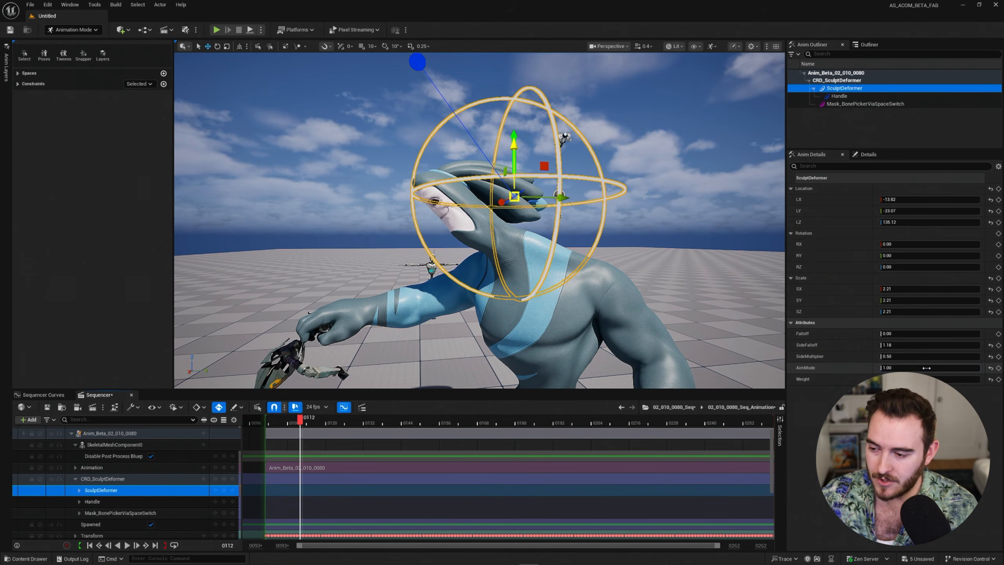
Set AimMode to 0 and drag the Handle to bend the head down.
{"action": "left_click_drag", "start_coordinate": [926, 368], "coordinate": [905, 368]}
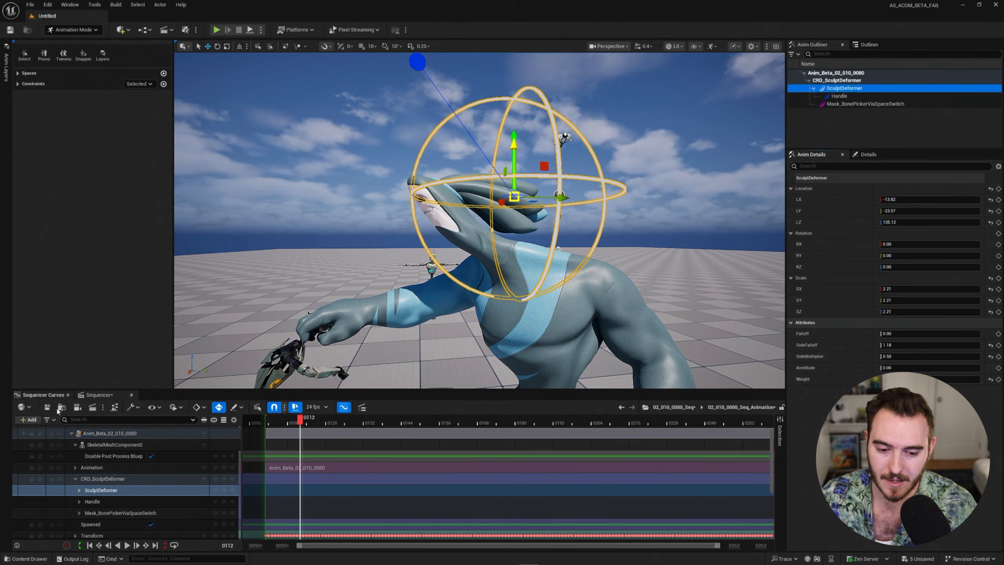
{"action": "left_click", "coordinate": [99, 501]}
{"action": "mouse_move", "coordinate": [375, 176]}
{"action": "middle_mouse_down"}
{"action": "mouse_move", "coordinate": [328, 222]}
{"action": "mouse_move", "coordinate": [584, 168]}
{"action": "mouse_move", "coordinate": [660, 239]}
{"action": "middle_mouse_up"}
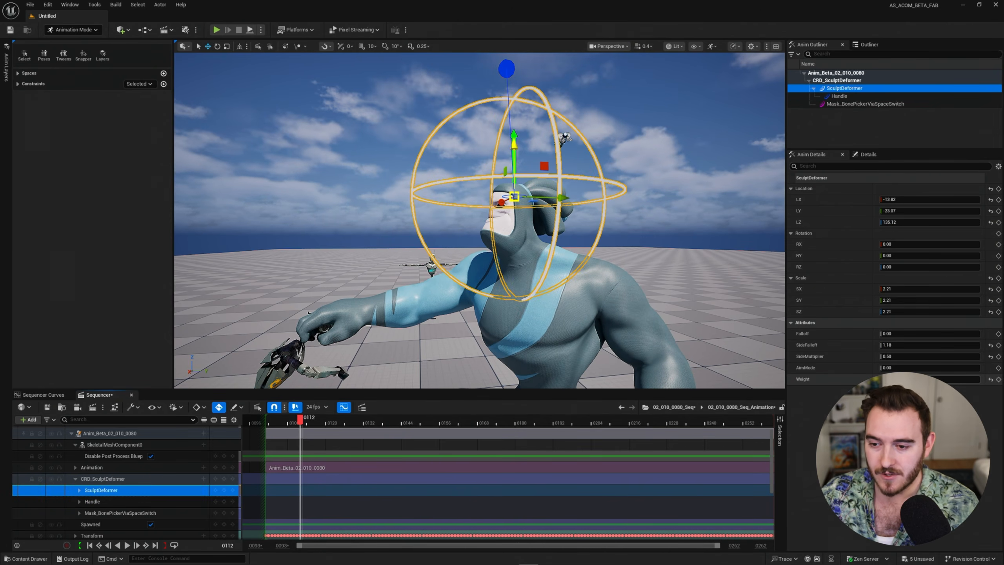
{"action": "left_click", "coordinate": [92, 501]}
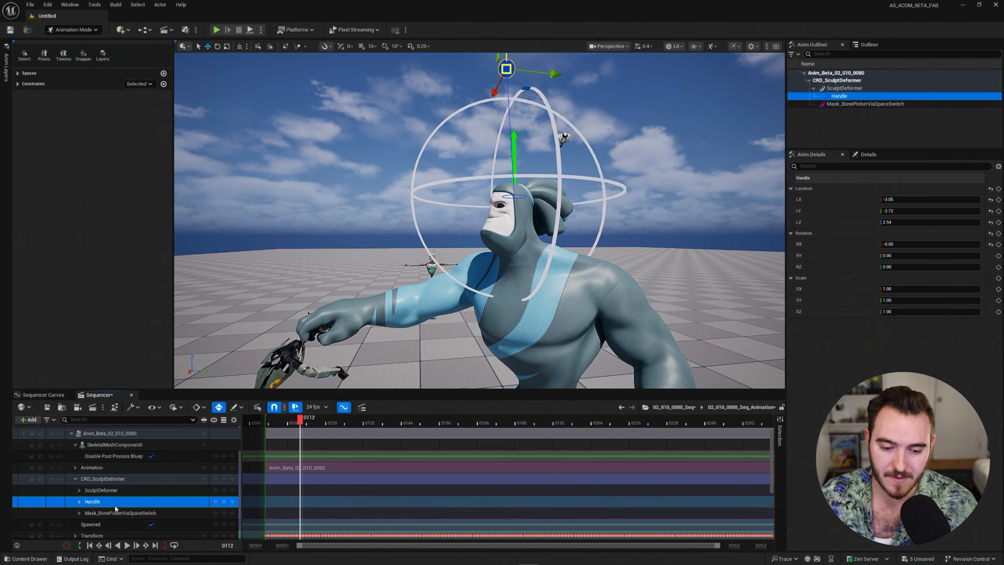
{"action": "mouse_move", "coordinate": [454, 237]}
{"action": "middle_mouse_down"}
{"action": "mouse_move", "coordinate": [437, 293]}
{"action": "mouse_move", "coordinate": [462, 317]}
{"action": "middle_mouse_up"}
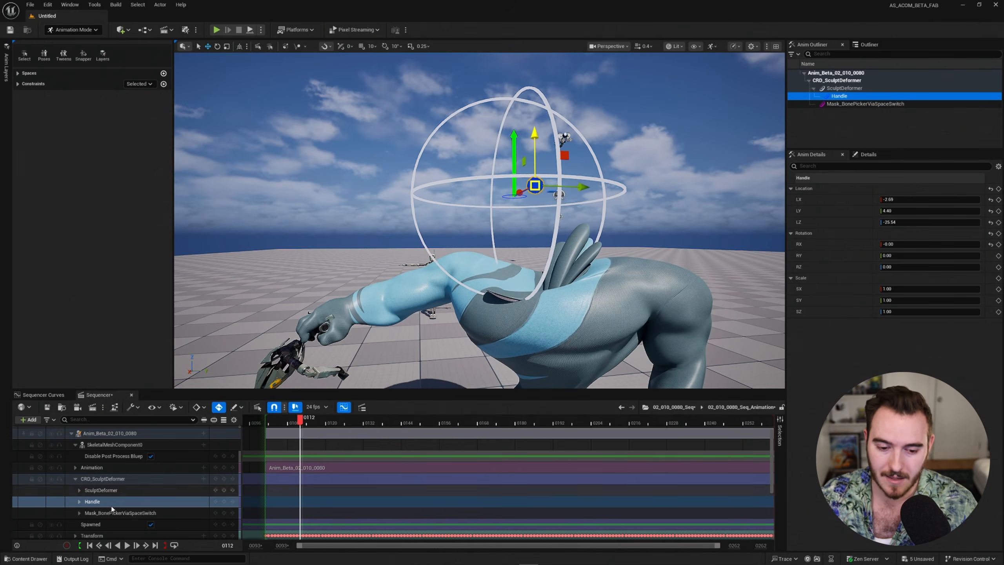
Scrub the deformer's Weight, then move the SculptDeformer sphere to LZ 113.35, collapsing the head.
{"action": "left_click", "coordinate": [103, 491]}
{"action": "left_click", "coordinate": [841, 379]}
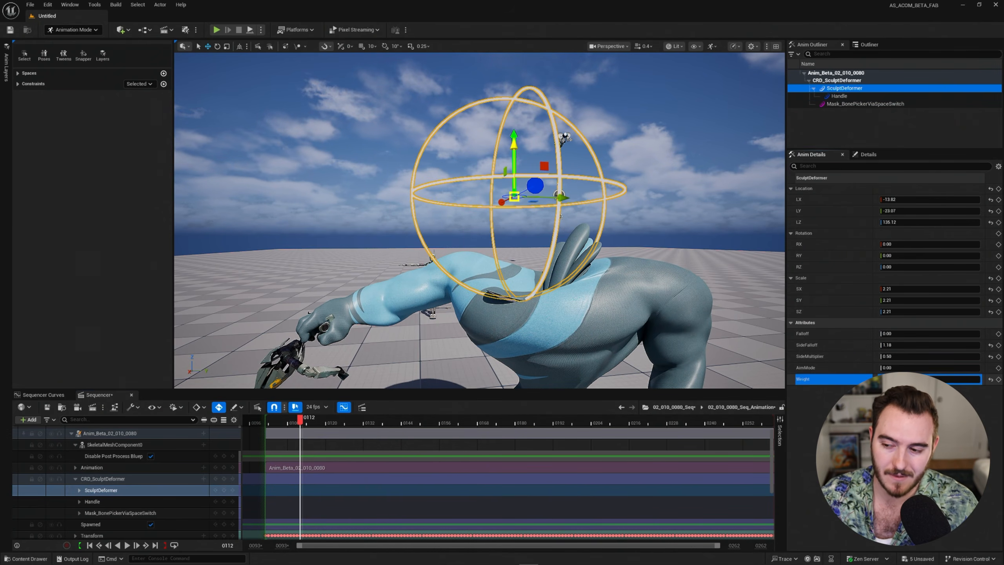
{"action": "mouse_move", "coordinate": [929, 379]}
{"action": "left_mouse_down"}
{"action": "mouse_move", "coordinate": [888, 379]}
{"action": "mouse_move", "coordinate": [929, 379]}
{"action": "left_mouse_up"}
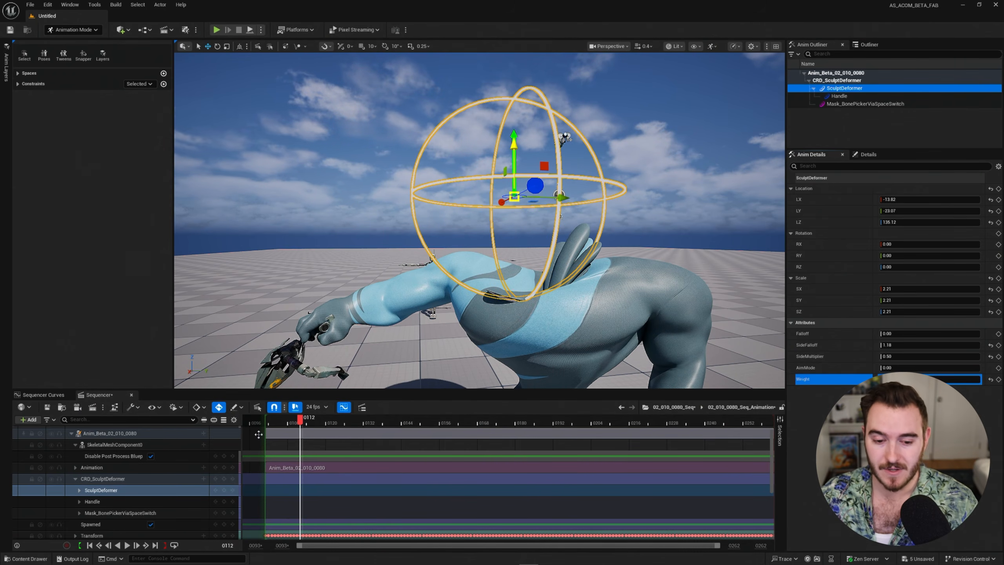
{"action": "left_click", "coordinate": [123, 479]}
{"action": "left_click", "coordinate": [124, 492]}
{"action": "mouse_move", "coordinate": [514, 196]}
{"action": "left_mouse_down"}
{"action": "mouse_move", "coordinate": [508, 159]}
{"action": "mouse_move", "coordinate": [367, 175]}
{"action": "mouse_move", "coordinate": [439, 275]}
{"action": "mouse_move", "coordinate": [439, 207]}
{"action": "mouse_move", "coordinate": [394, 212]}
{"action": "mouse_move", "coordinate": [551, 242]}
{"action": "mouse_move", "coordinate": [262, 278]}
{"action": "mouse_move", "coordinate": [240, 345]}
{"action": "mouse_move", "coordinate": [258, 210]}
{"action": "mouse_move", "coordinate": [36, 369]}
{"action": "mouse_move", "coordinate": [493, 168]}
{"action": "mouse_move", "coordinate": [538, 224]}
{"action": "mouse_move", "coordinate": [433, 331]}
{"action": "left_mouse_up"}
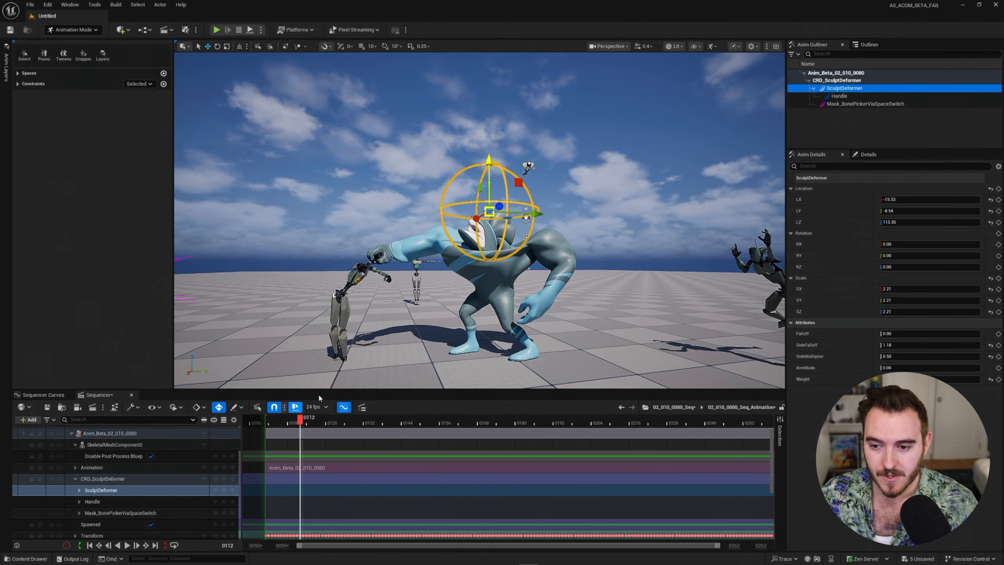
Raise the SculptDeformer sphere further so the head deforms out of shape.
{"action": "mouse_move", "coordinate": [514, 313]}
{"action": "middle_mouse_down"}
{"action": "mouse_move", "coordinate": [500, 167]}
{"action": "mouse_move", "coordinate": [500, 267]}
{"action": "middle_mouse_up"}
{"action": "mouse_move", "coordinate": [495, 258]}
{"action": "right_mouse_down"}
{"action": "mouse_move", "coordinate": [498, 242]}
{"action": "mouse_move", "coordinate": [495, 258]}
{"action": "right_mouse_up"}
{"action": "key", "text": "w"}
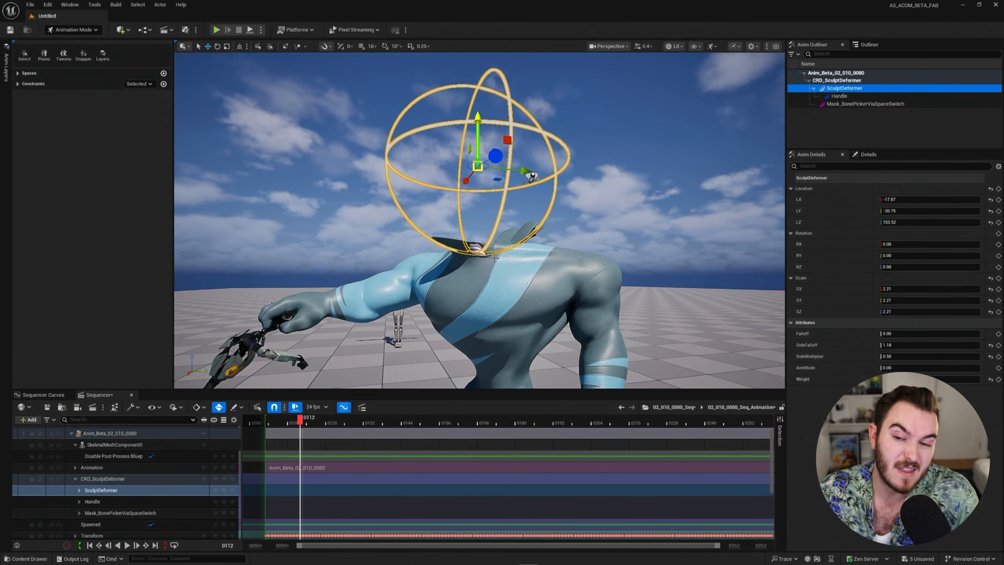
Inspect the Mask_BonePickerViaSpaceSwitch control's Spaces options, then reselect the CRD_SculptDeformer track.
{"action": "left_click", "coordinate": [115, 513]}
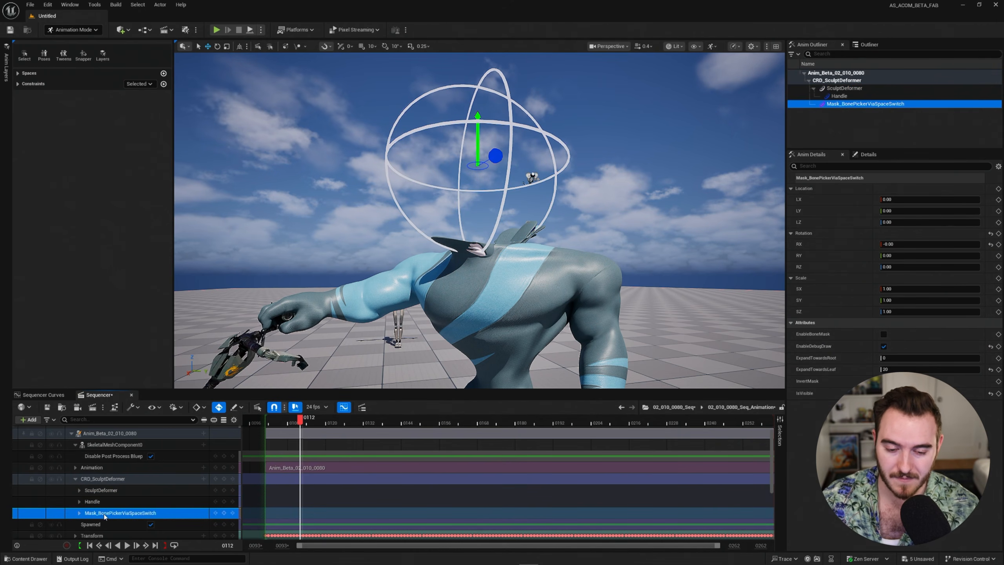
{"action": "left_click", "coordinate": [18, 74]}
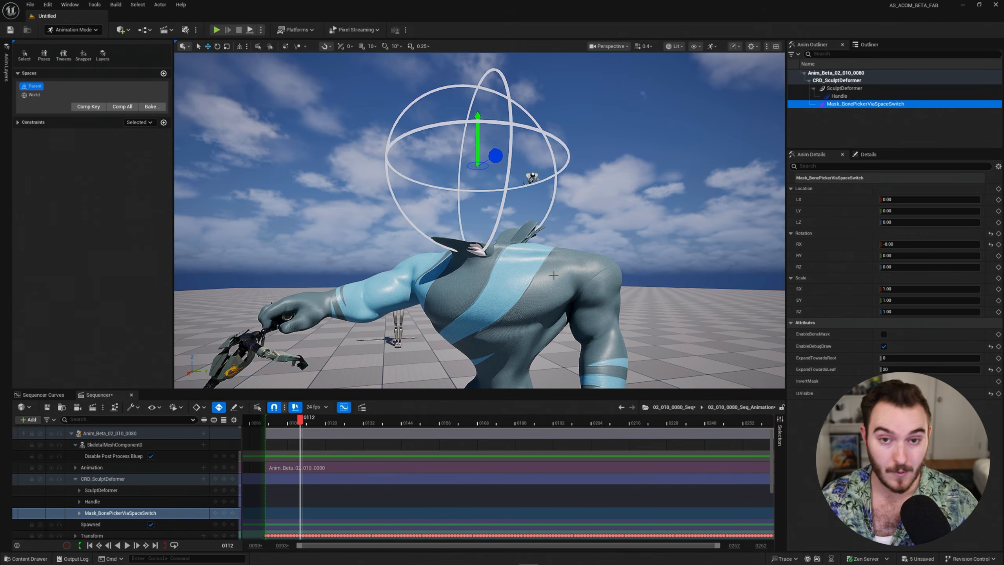
{"action": "key", "text": "s"}
{"action": "right_click_drag", "start_coordinate": [483, 237], "coordinate": [506, 243]}
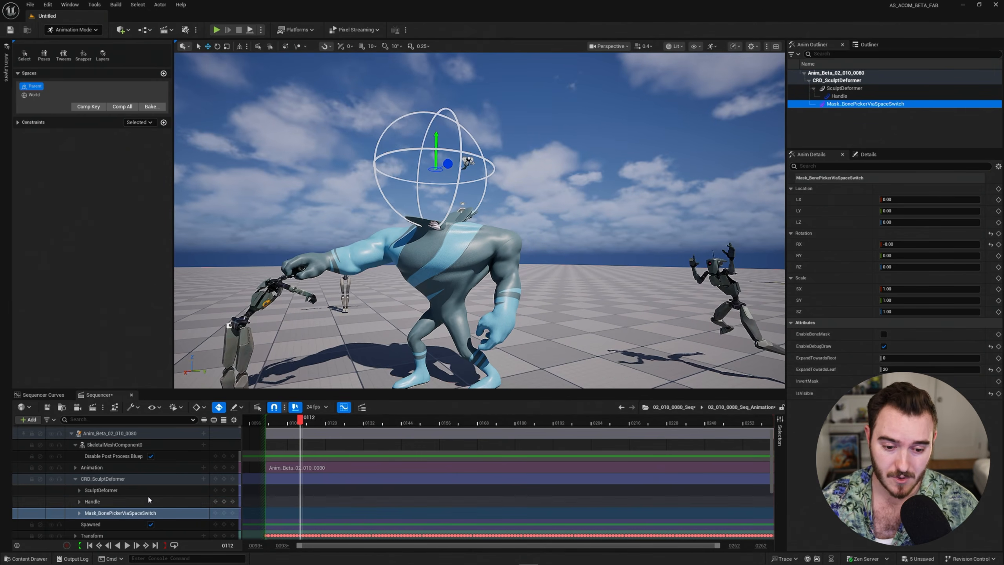
{"action": "left_click", "coordinate": [130, 480]}
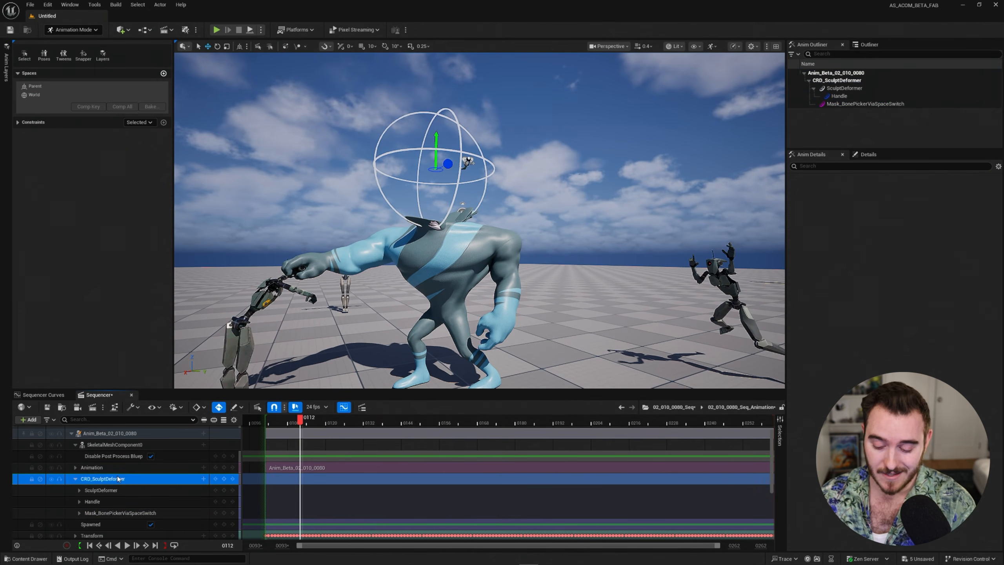
Delete the CRD_SculptDeformer track and add the CRD_Lattice control rig to Anim_Beta_02_010_0080.
{"action": "key", "text": "Delete"}
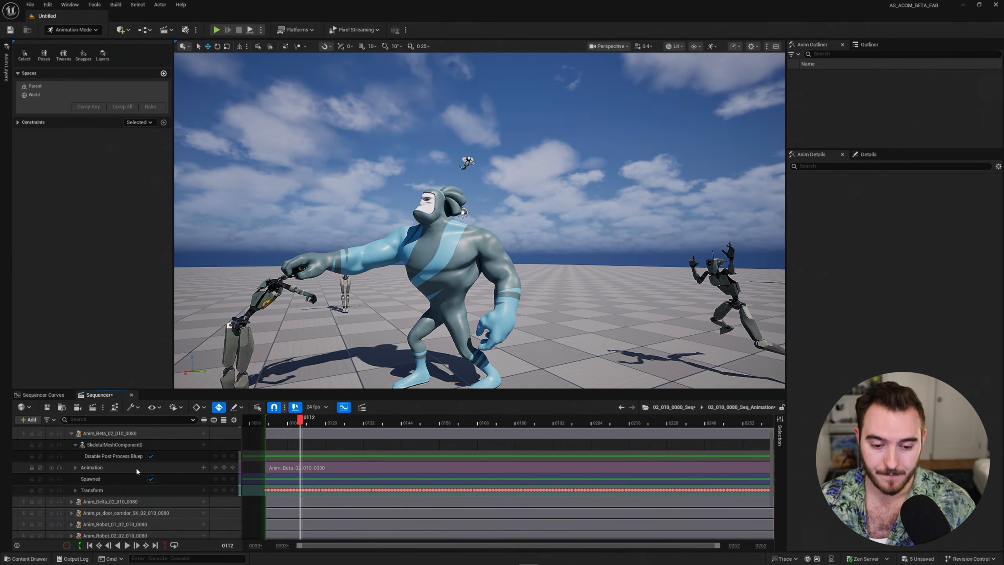
{"action": "scroll", "coordinate": [135, 467], "scroll_direction": "up", "scroll_amount": 1}
{"action": "left_click", "coordinate": [135, 446]}
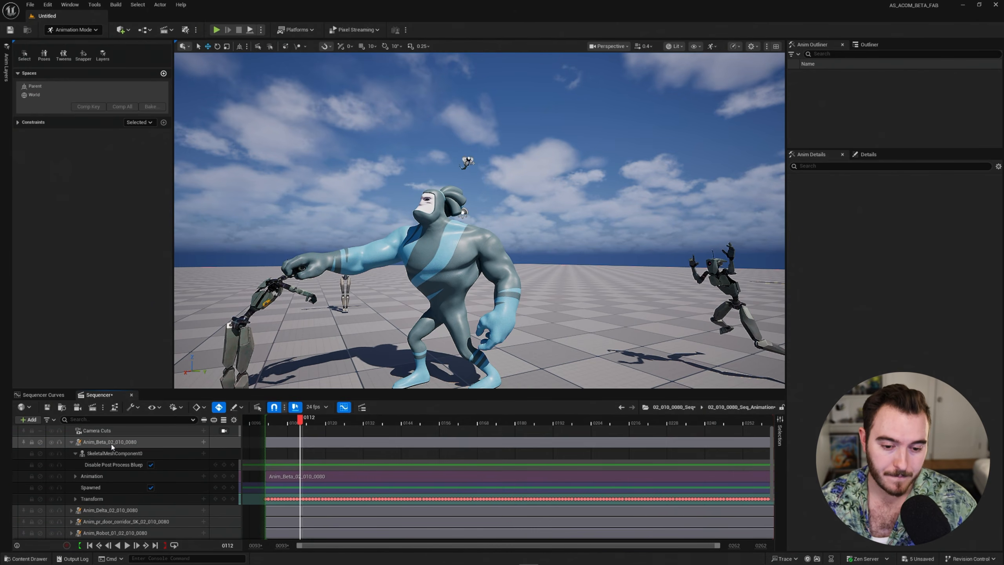
{"action": "left_click", "coordinate": [203, 442]}
{"action": "mouse_move", "coordinate": [239, 413]}
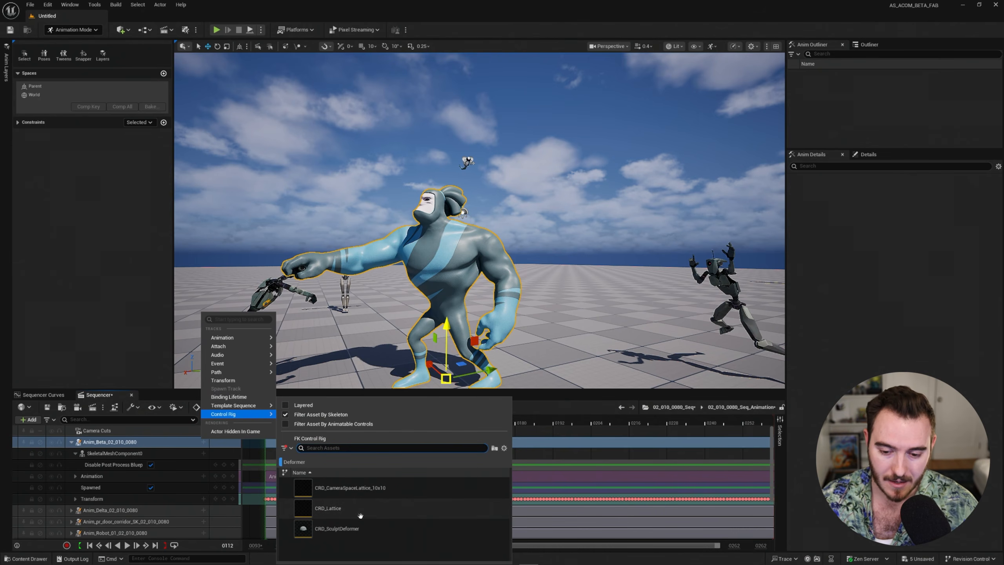
{"action": "left_click", "coordinate": [328, 508]}
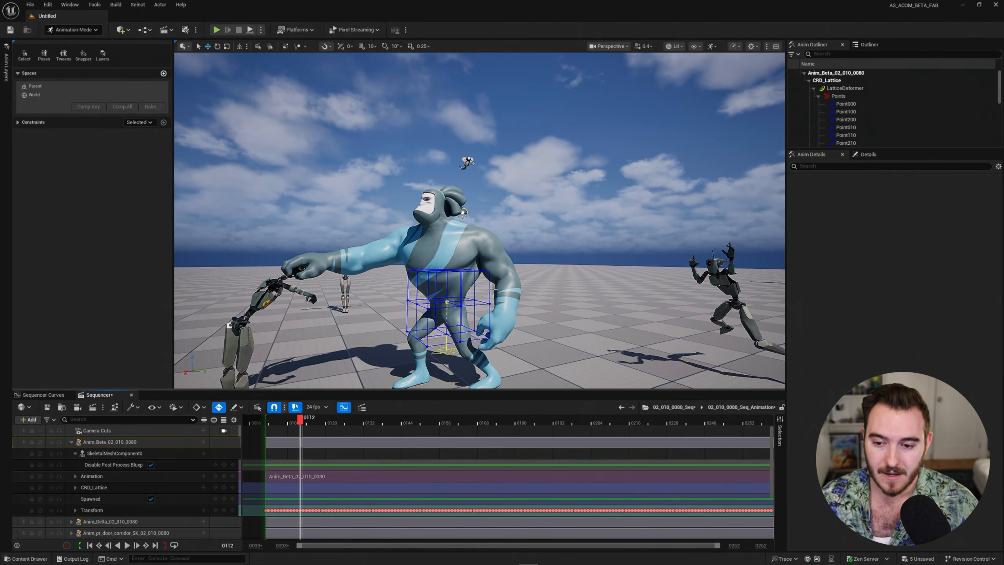
Expand the CRD_Lattice track and select its LatticeDeformer control, framing the cage at the hips.
{"action": "right_click_drag", "start_coordinate": [395, 300], "coordinate": [402, 301]}
{"action": "left_click", "coordinate": [146, 443]}
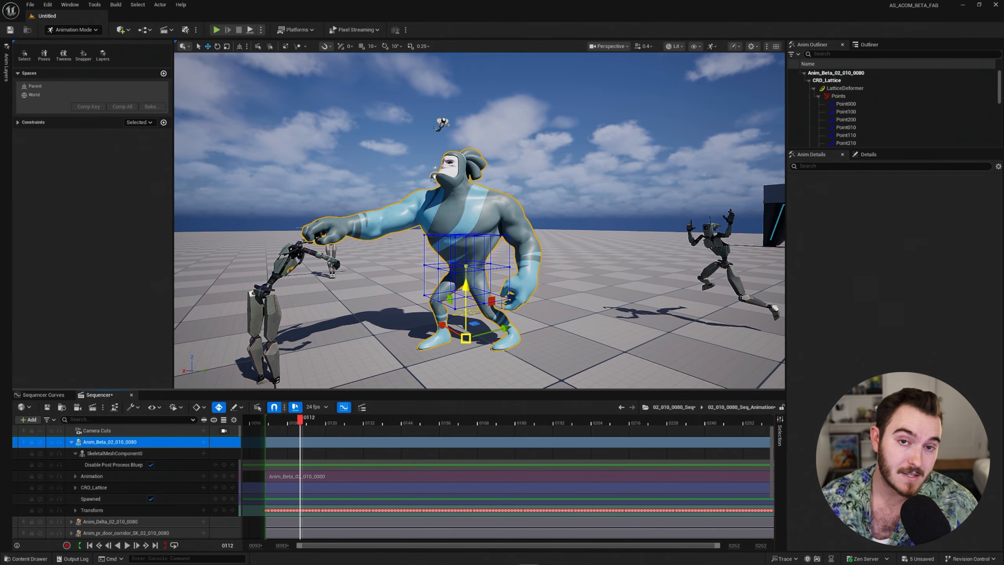
{"action": "right_click_drag", "start_coordinate": [540, 264], "coordinate": [556, 269]}
{"action": "key", "text": "w"}
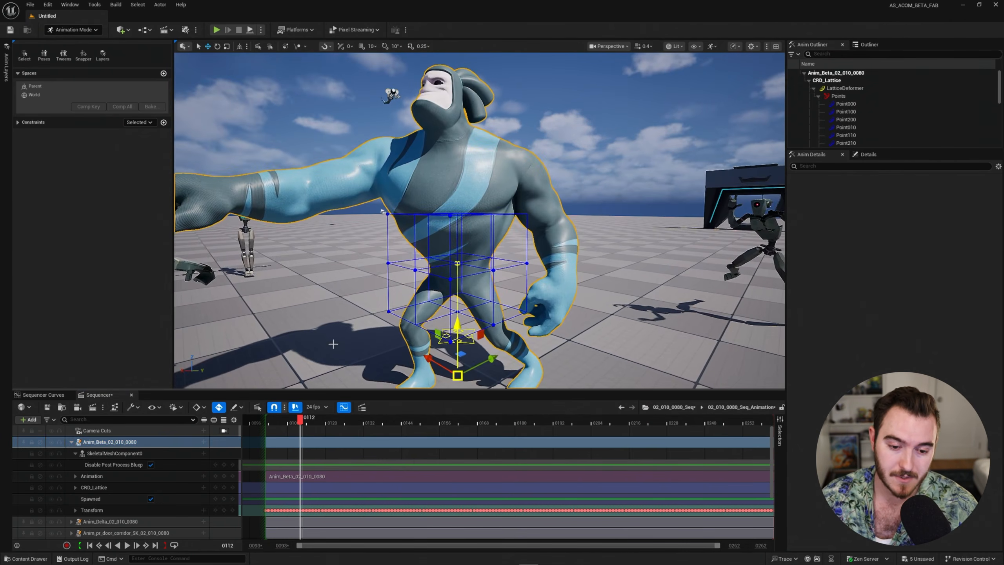
{"action": "left_click", "coordinate": [113, 487]}
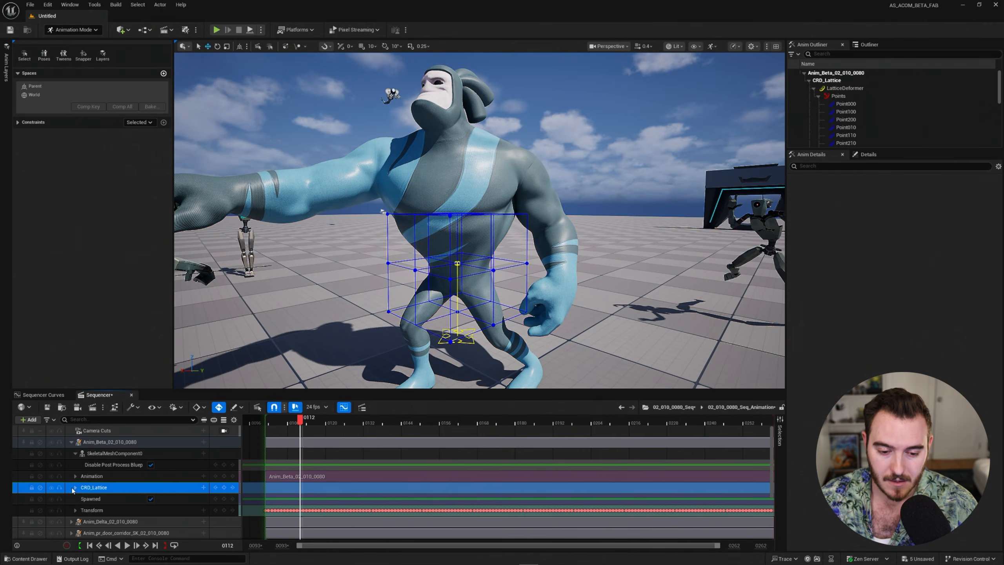
{"action": "left_click", "coordinate": [76, 488]}
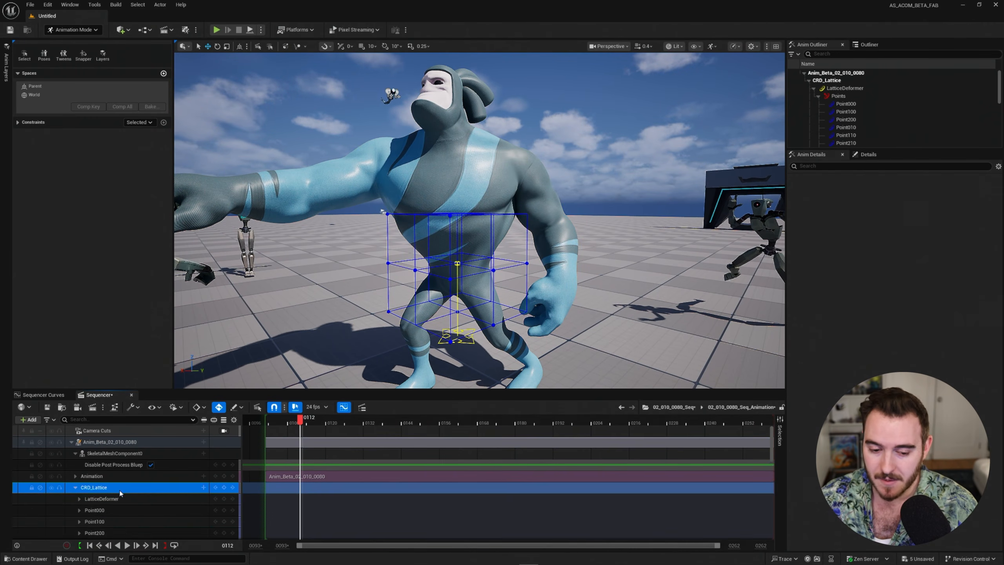
{"action": "scroll", "coordinate": [120, 493], "scroll_direction": "down", "scroll_amount": 3}
{"action": "left_click", "coordinate": [127, 447]}
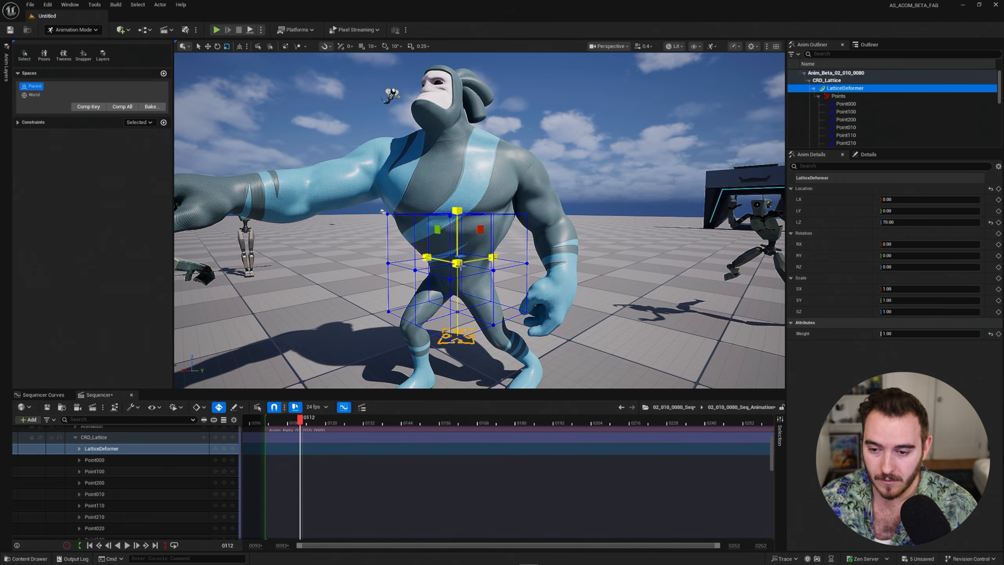
Scale the lattice up to about 2.88, raise it on the character and shift it along Y.
{"action": "left_click_drag", "start_coordinate": [460, 266], "coordinate": [626, 180]}
{"action": "right_click_drag", "start_coordinate": [627, 180], "coordinate": [453, 218]}
{"action": "key", "text": "w"}
{"action": "left_click_drag", "start_coordinate": [448, 181], "coordinate": [448, 130]}
{"action": "right_click_drag", "start_coordinate": [448, 130], "coordinate": [487, 132]}
{"action": "right_click_drag", "start_coordinate": [621, 211], "coordinate": [565, 227]}
{"action": "left_click_drag", "start_coordinate": [594, 215], "coordinate": [562, 215]}
{"action": "right_click_drag", "start_coordinate": [562, 215], "coordinate": [580, 204]}
{"action": "right_click_drag", "start_coordinate": [336, 152], "coordinate": [385, 159]}
Pull top-middle lattice point Point112 up into a peak to warp the lattice.
{"action": "left_click", "coordinate": [391, 151]}
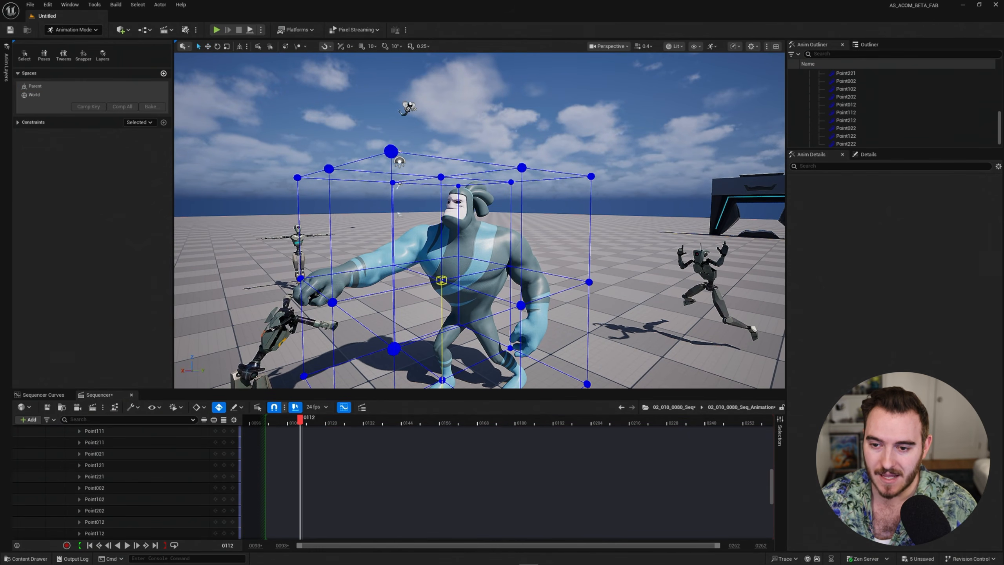
{"action": "left_click", "coordinate": [441, 177]}
{"action": "left_click_drag", "start_coordinate": [462, 179], "coordinate": [419, 81]}
{"action": "right_click_drag", "start_coordinate": [420, 80], "coordinate": [379, 95]}
{"action": "key", "text": "q"}
Select lattice controls Point001 and Point201, hide editor controls, and start playback.
{"action": "left_click", "coordinate": [520, 281]}
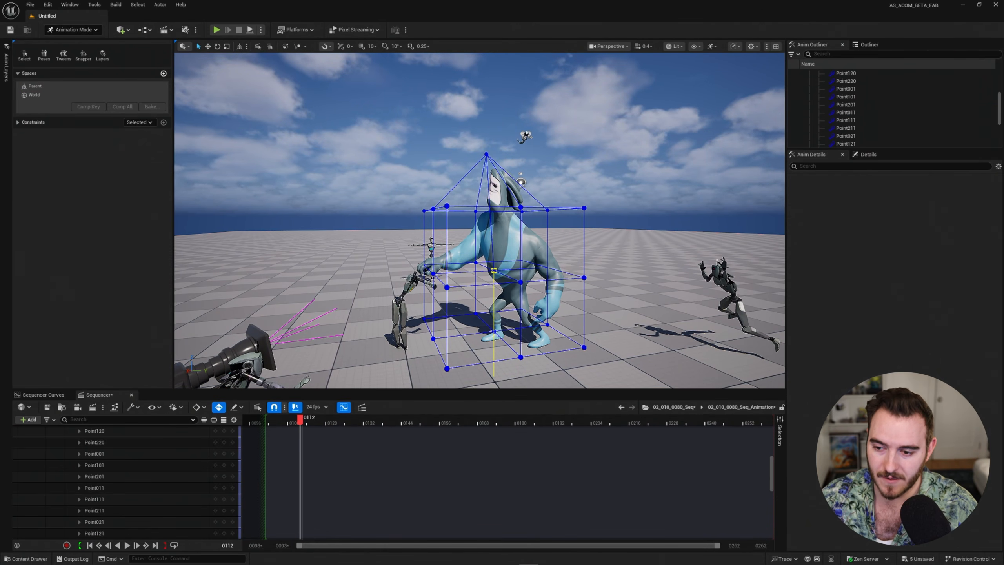
{"action": "left_click", "coordinate": [119, 453]}
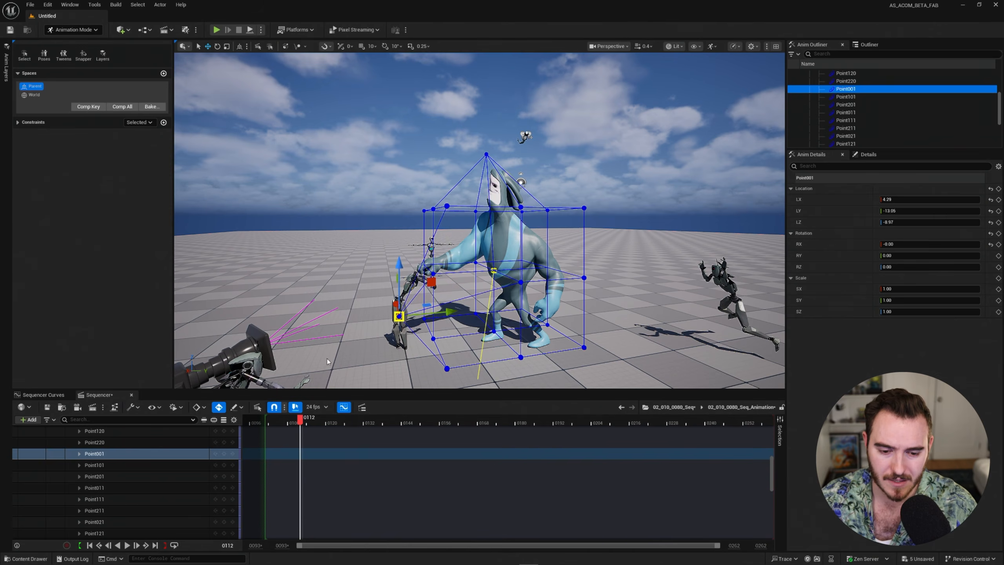
{"action": "left_click", "coordinate": [139, 476]}
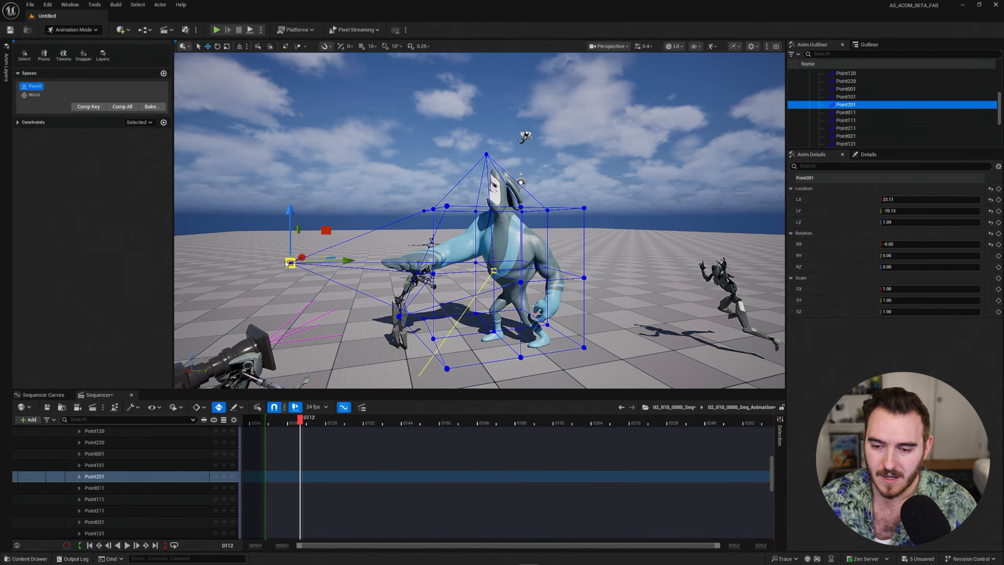
{"action": "key", "text": "g"}
{"action": "right_click_drag", "start_coordinate": [376, 263], "coordinate": [543, 261]}
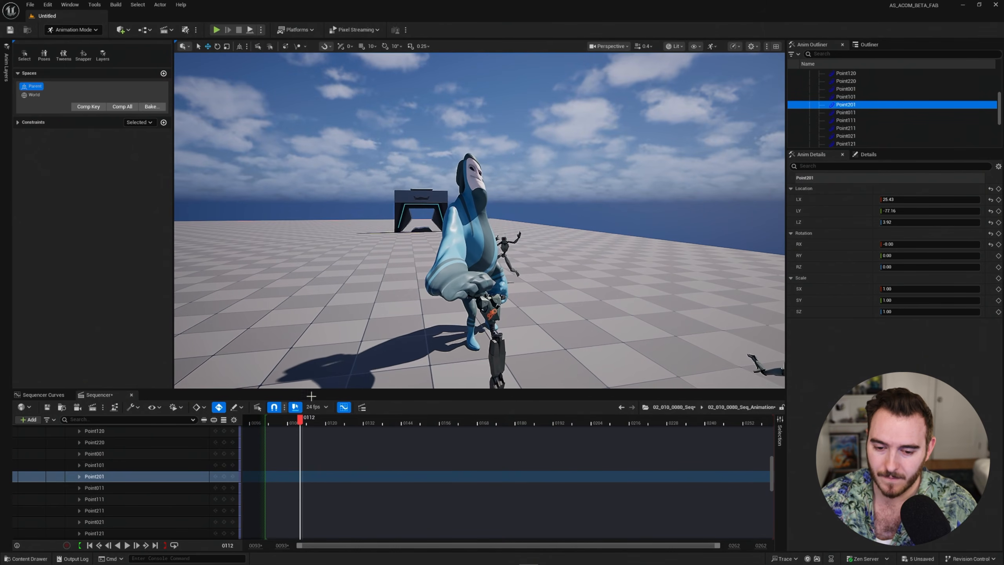
{"action": "key", "text": "space"}
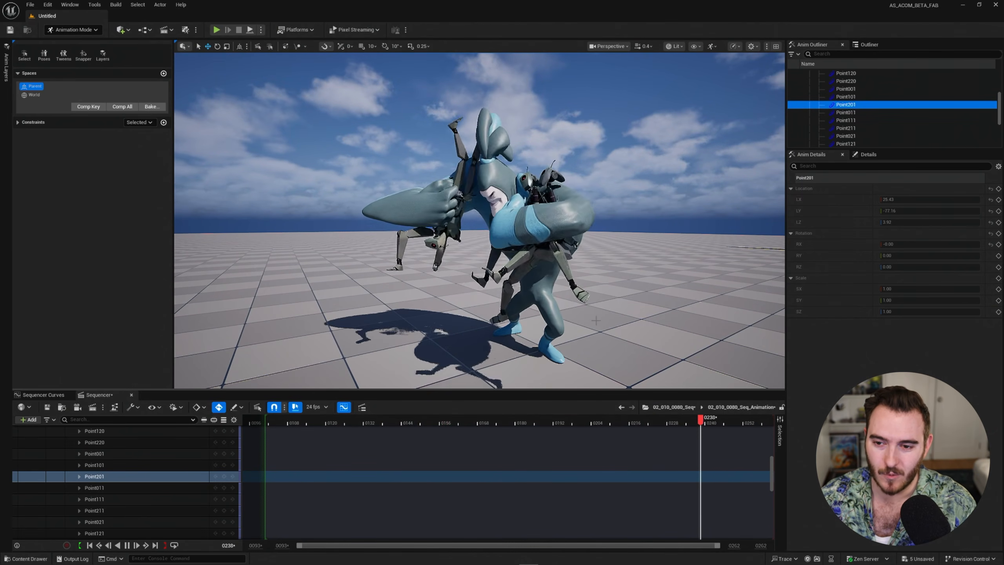
Stop playback and scrub through frames 0129, 0160 and 0179 to frame 0187, close on the stretched hand.
{"action": "key", "text": "space"}
{"action": "left_click", "coordinate": [354, 426]}
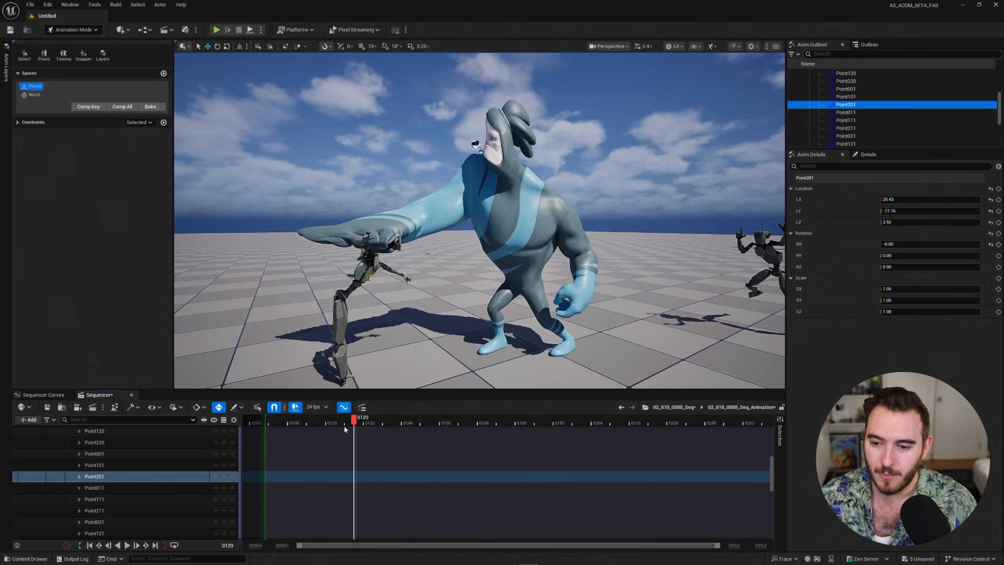
{"action": "left_click_drag", "start_coordinate": [405, 425], "coordinate": [454, 424]}
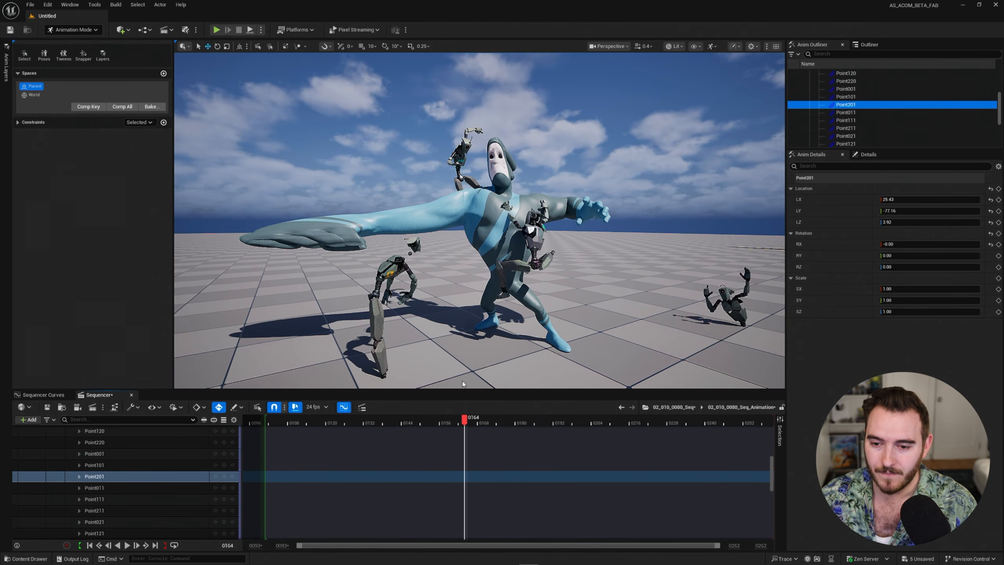
{"action": "right_click_drag", "start_coordinate": [463, 381], "coordinate": [474, 330]}
{"action": "key", "text": "g"}
{"action": "key", "text": "g"}
{"action": "left_click_drag", "start_coordinate": [466, 421], "coordinate": [540, 423]}
{"action": "right_click_drag", "start_coordinate": [523, 305], "coordinate": [534, 300]}
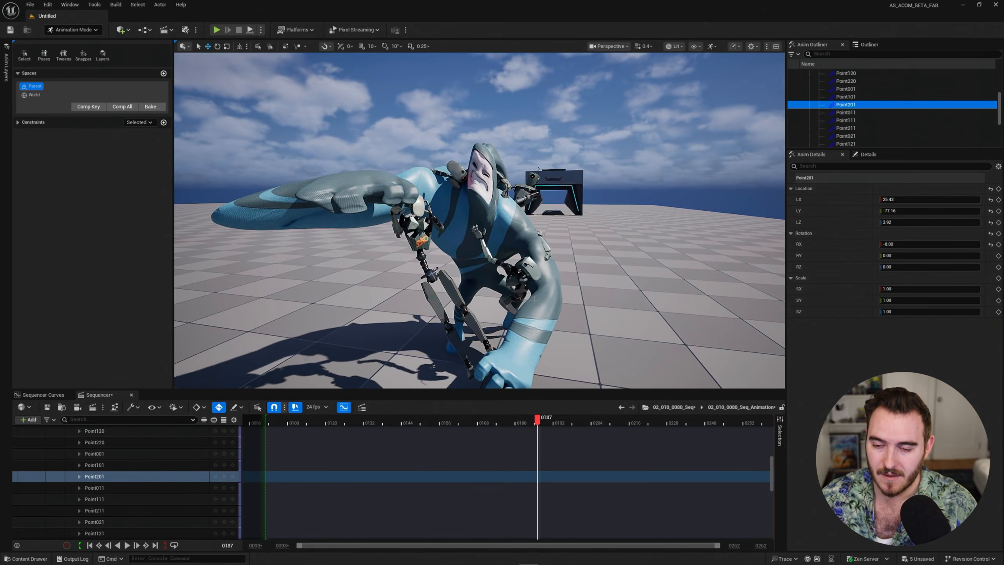
{"action": "scroll", "coordinate": [135, 474], "scroll_direction": "up", "scroll_amount": 5}
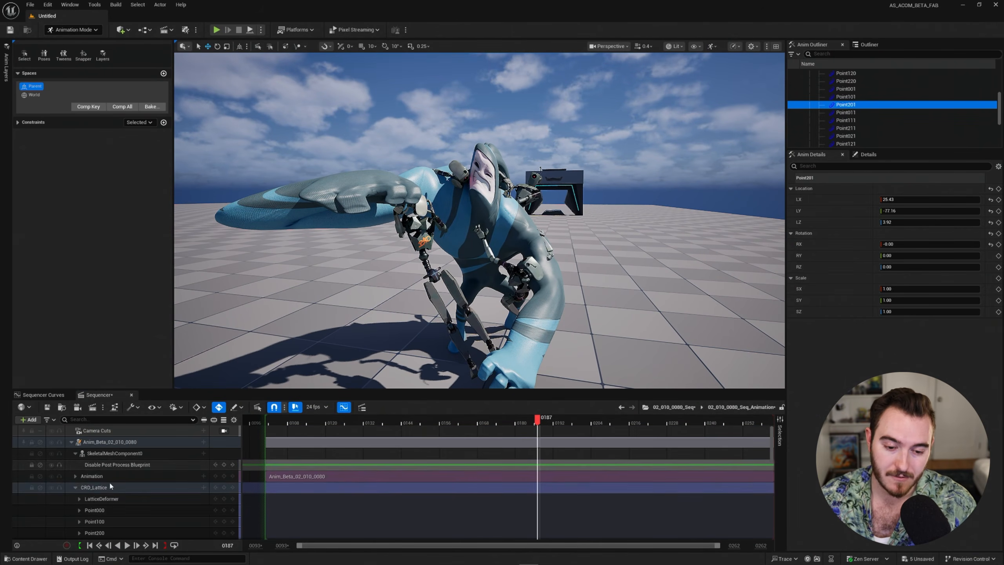
Toggle the CRD_Lattice track off and on twice to compare the shot with and without it.
{"action": "left_click", "coordinate": [75, 487]}
{"action": "left_click", "coordinate": [90, 444]}
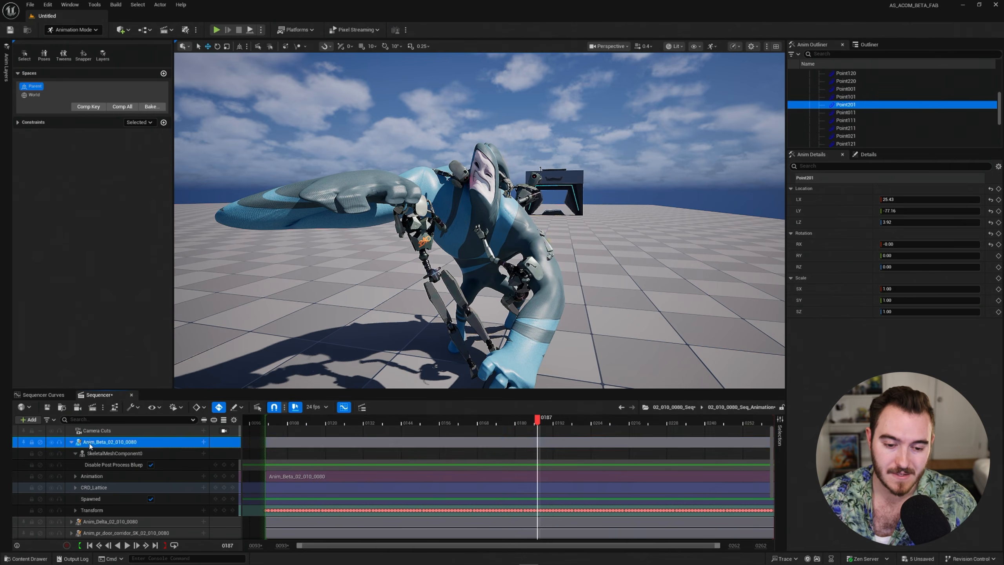
{"action": "left_click", "coordinate": [94, 487]}
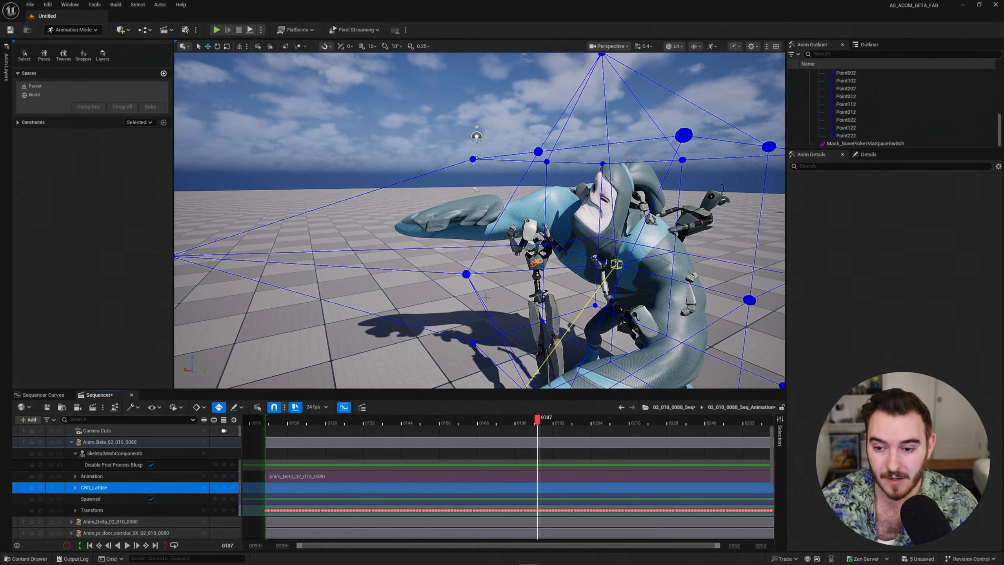
{"action": "mouse_move", "coordinate": [549, 214]}
{"action": "right_mouse_down"}
{"action": "mouse_move", "coordinate": [559, 228]}
{"action": "mouse_move", "coordinate": [549, 214]}
{"action": "right_mouse_up"}
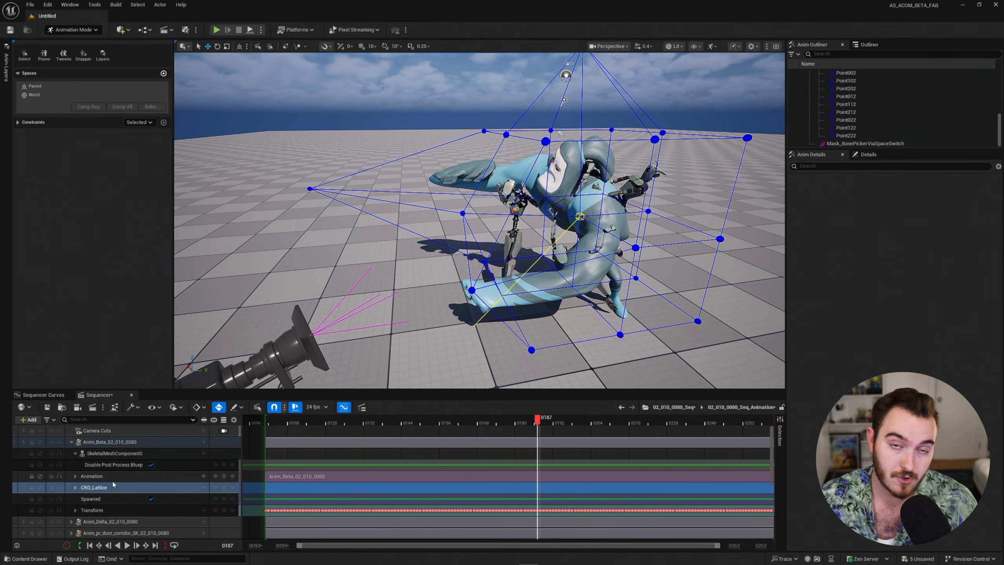
{"action": "mouse_move", "coordinate": [526, 268]}
{"action": "right_mouse_down"}
{"action": "mouse_move", "coordinate": [564, 253]}
{"action": "mouse_move", "coordinate": [526, 268]}
{"action": "right_mouse_up"}
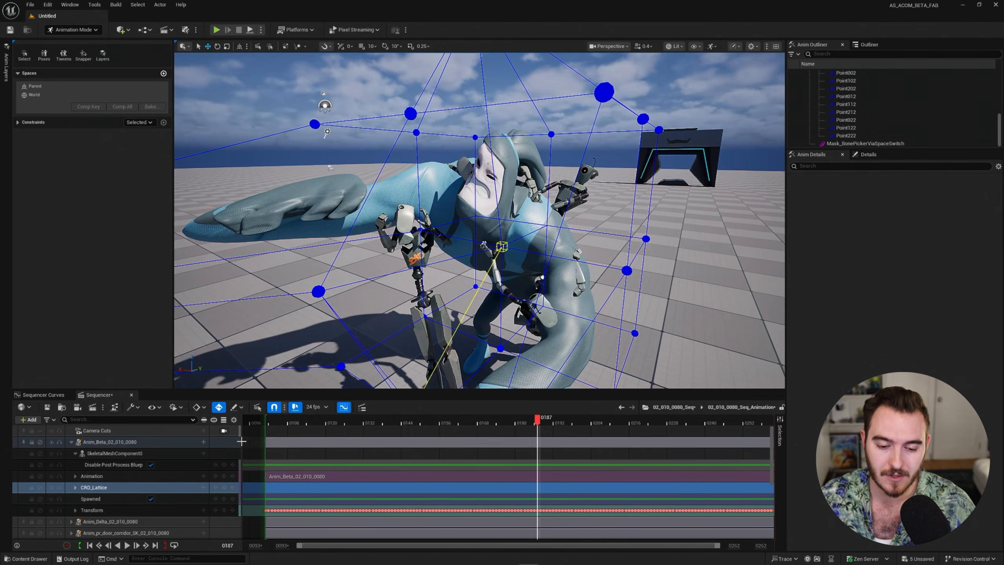
{"action": "left_click", "coordinate": [42, 488]}
{"action": "left_click", "coordinate": [42, 489]}
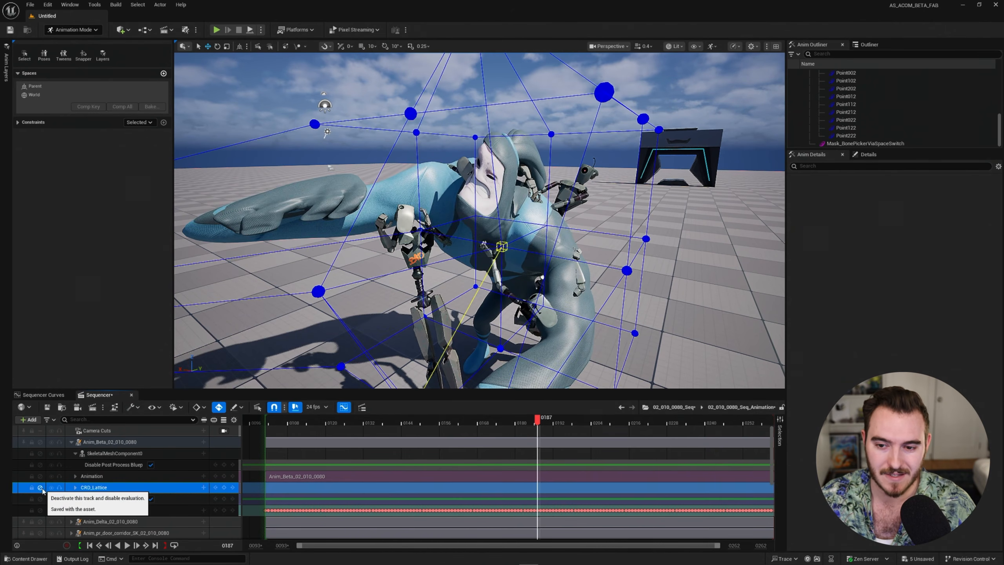
{"action": "left_click", "coordinate": [42, 489]}
{"action": "left_click", "coordinate": [42, 489]}
{"action": "right_click_drag", "start_coordinate": [474, 237], "coordinate": [530, 221]}
Select the LatticeDeformer control and slide the cage along Y to bend Anim_Beta.
{"action": "left_click", "coordinate": [74, 487]}
{"action": "left_click", "coordinate": [92, 499]}
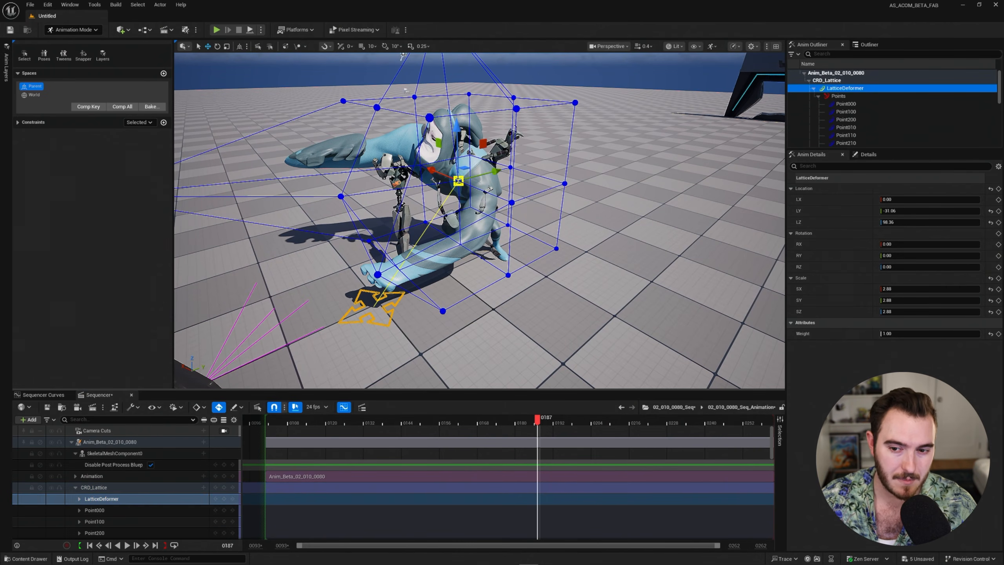
{"action": "right_click_drag", "start_coordinate": [416, 297], "coordinate": [391, 247]}
{"action": "left_click_drag", "start_coordinate": [553, 233], "coordinate": [704, 279]}
Play, scrub to frame 0166, move the lattice cage back along Y, and replay to frame 0232.
{"action": "key", "text": "space"}
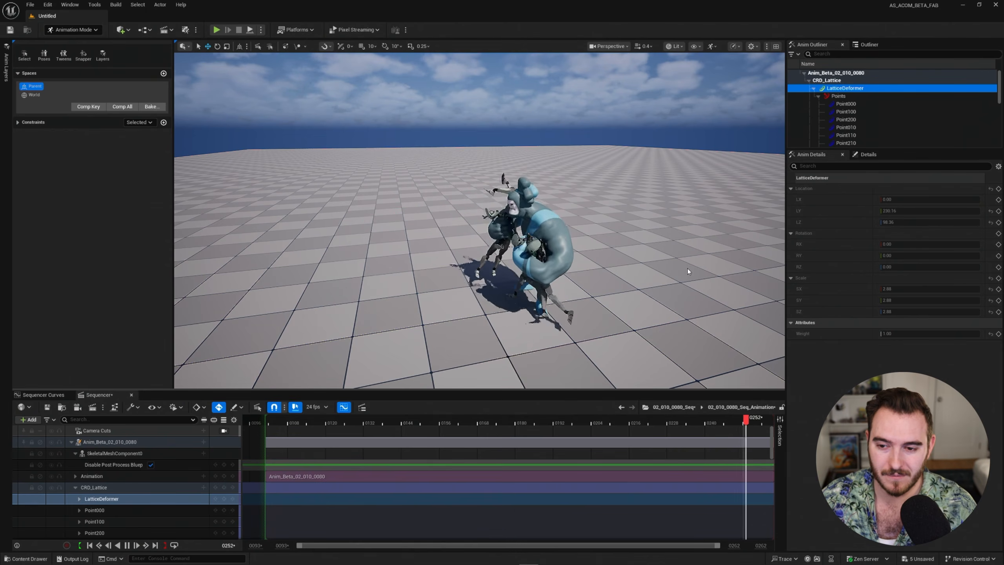
{"action": "key", "text": "space"}
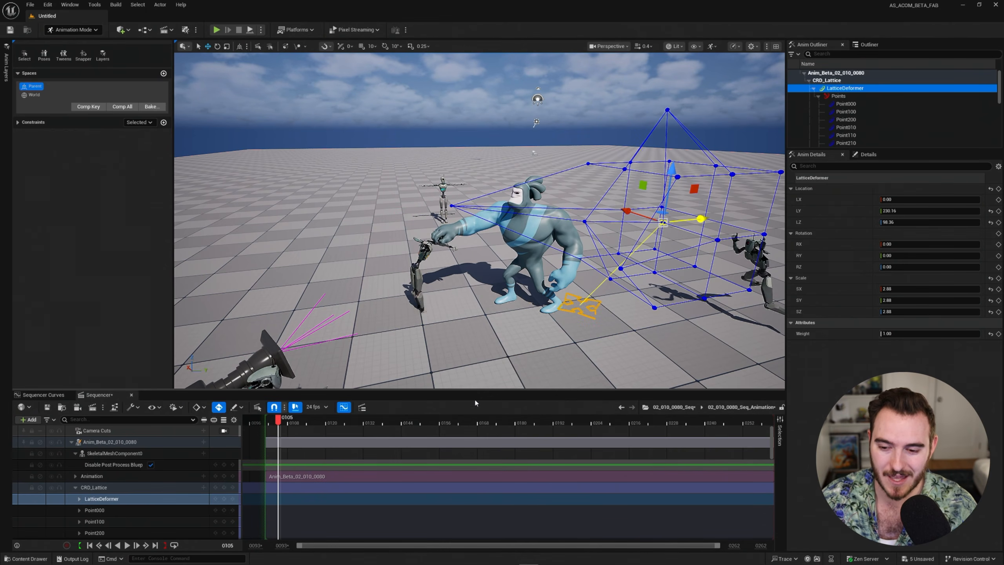
{"action": "left_click_drag", "start_coordinate": [389, 422], "coordinate": [470, 422]}
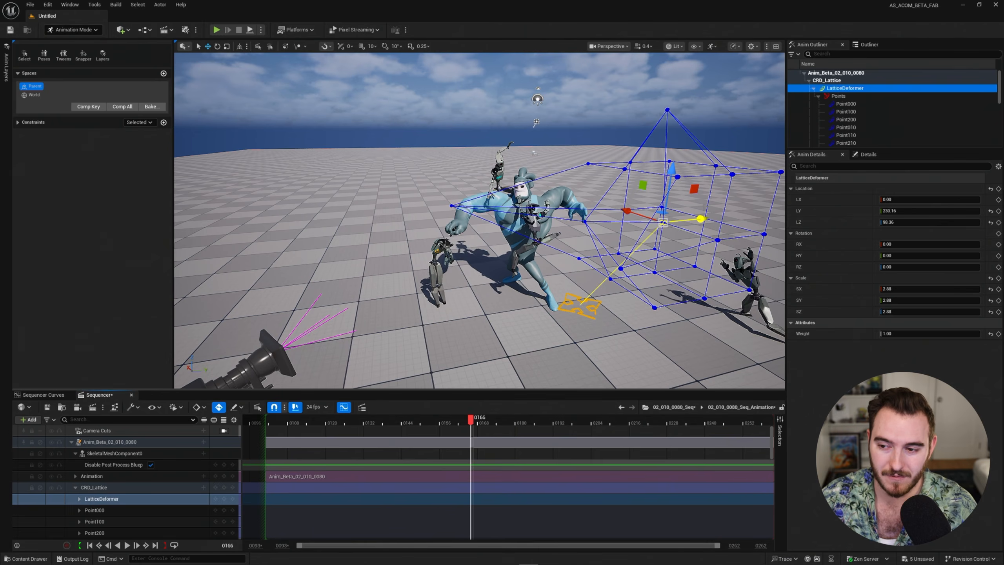
{"action": "left_click_drag", "start_coordinate": [705, 223], "coordinate": [598, 239]}
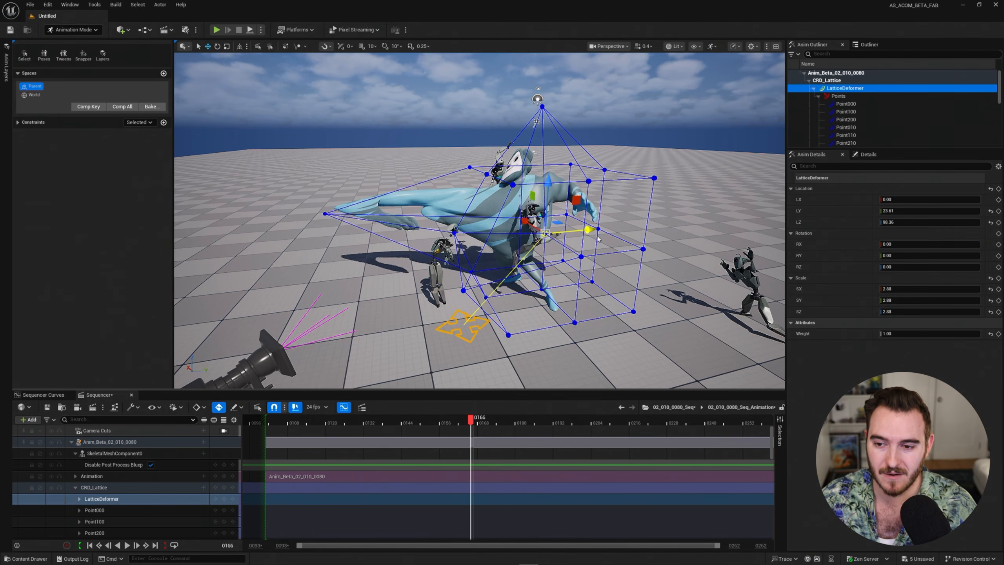
{"action": "key", "text": "space"}
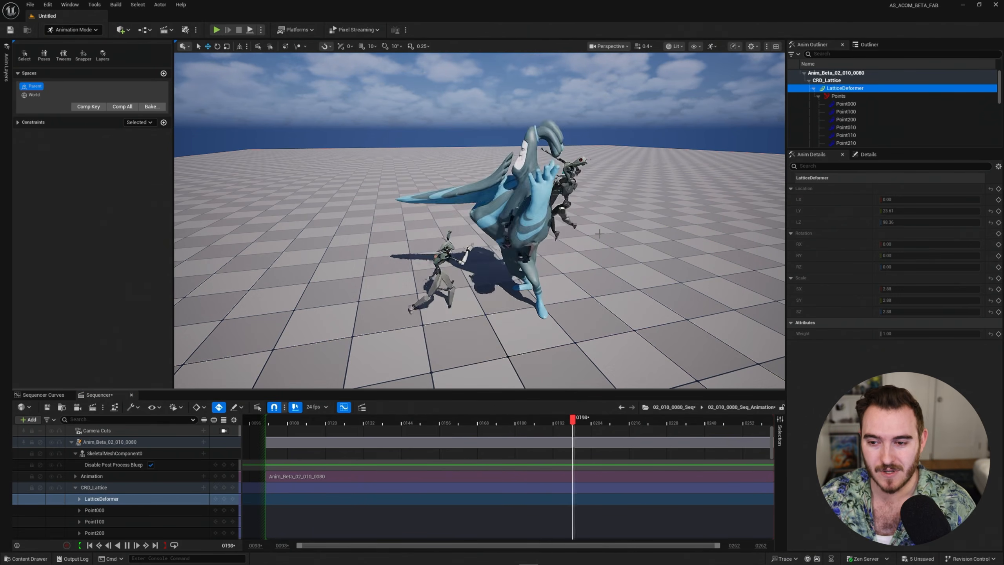
{"action": "key", "text": "space"}
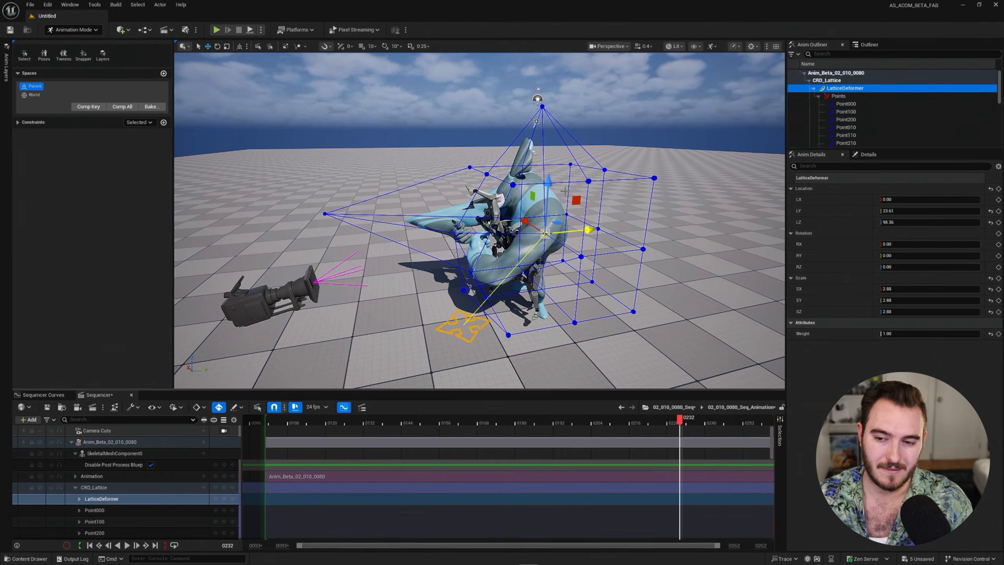
Shift the lattice cage along Y once more, then delete the CRD_Lattice track.
{"action": "left_click_drag", "start_coordinate": [592, 234], "coordinate": [687, 231]}
{"action": "left_click", "coordinate": [118, 489]}
{"action": "key", "text": "Delete"}
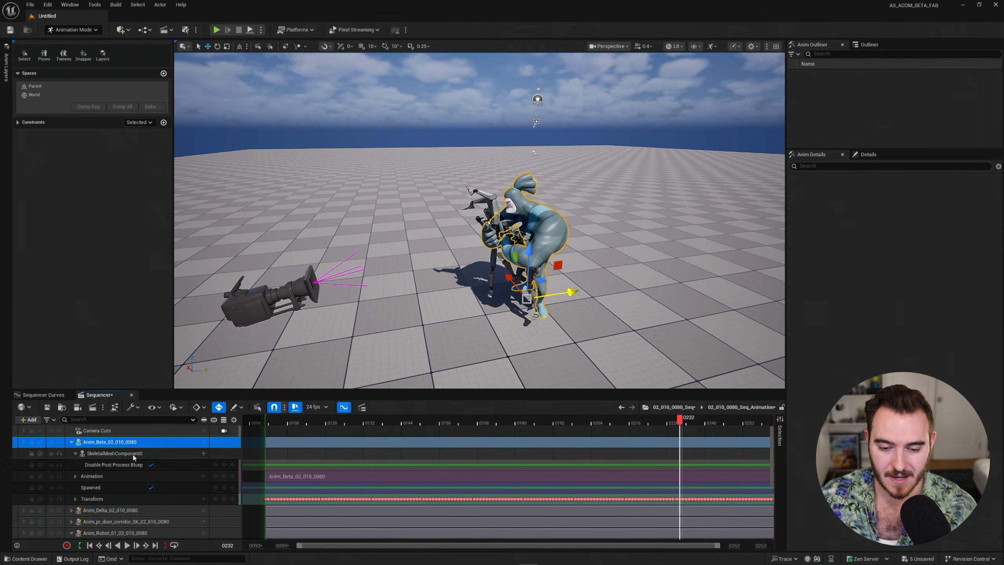
Add CRD_CameraSpaceLattice_10x10 from Anim_Beta's Control Rig list and select its CameraHandle control.
{"action": "left_click", "coordinate": [205, 443]}
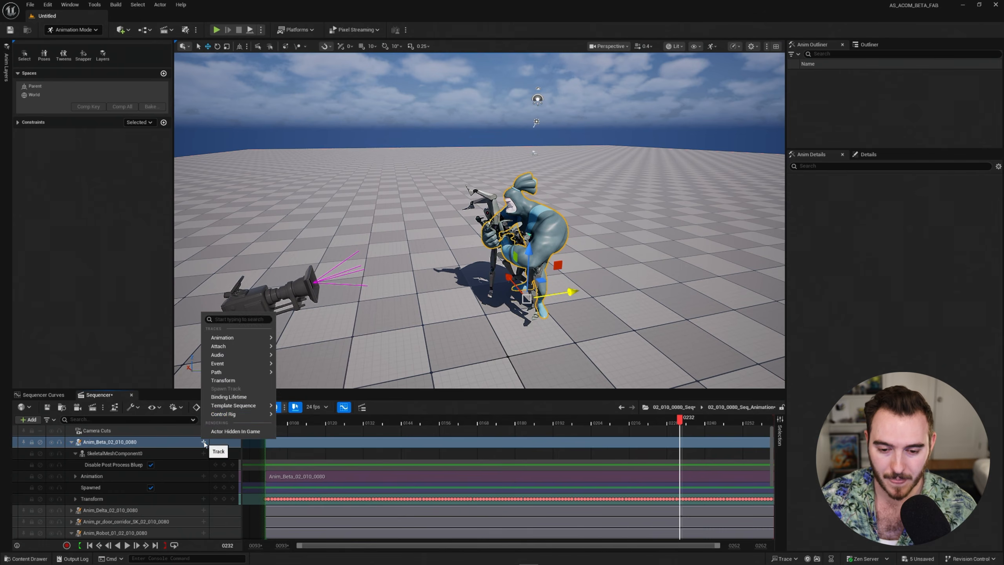
{"action": "mouse_move", "coordinate": [234, 414]}
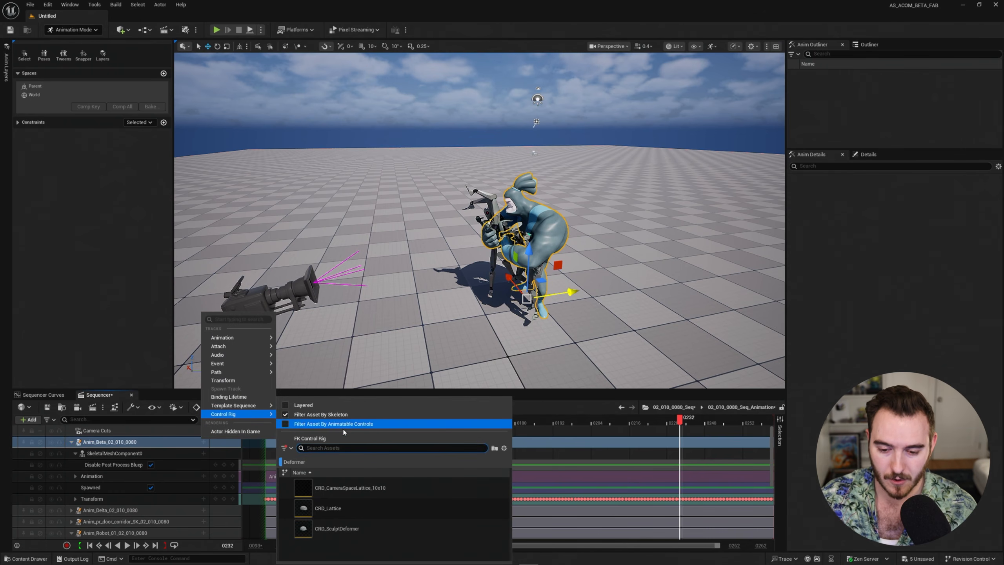
{"action": "left_click", "coordinate": [384, 488]}
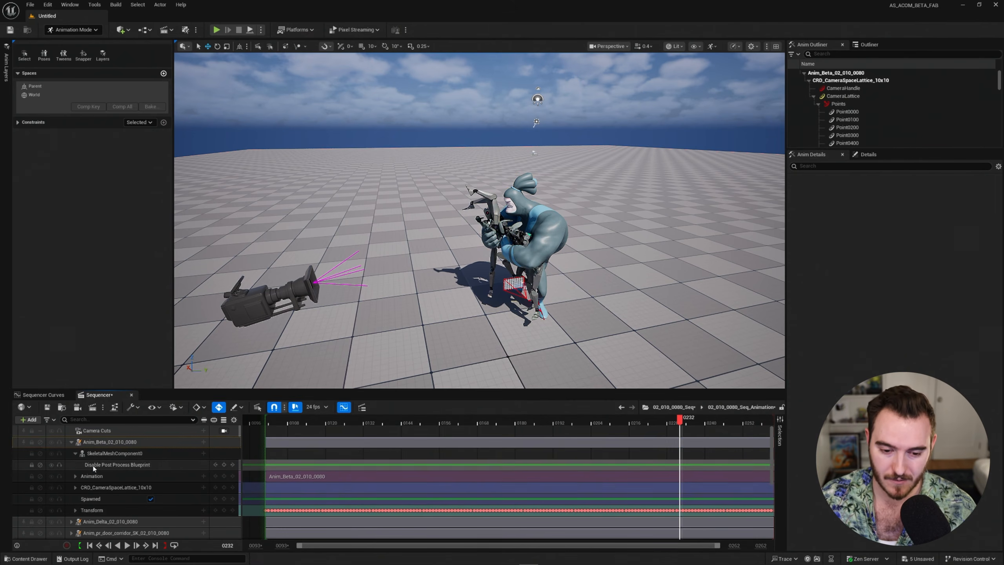
{"action": "left_click", "coordinate": [116, 487]}
{"action": "right_click_drag", "start_coordinate": [457, 279], "coordinate": [445, 279]}
{"action": "key", "text": "w"}
{"action": "key", "text": "s"}
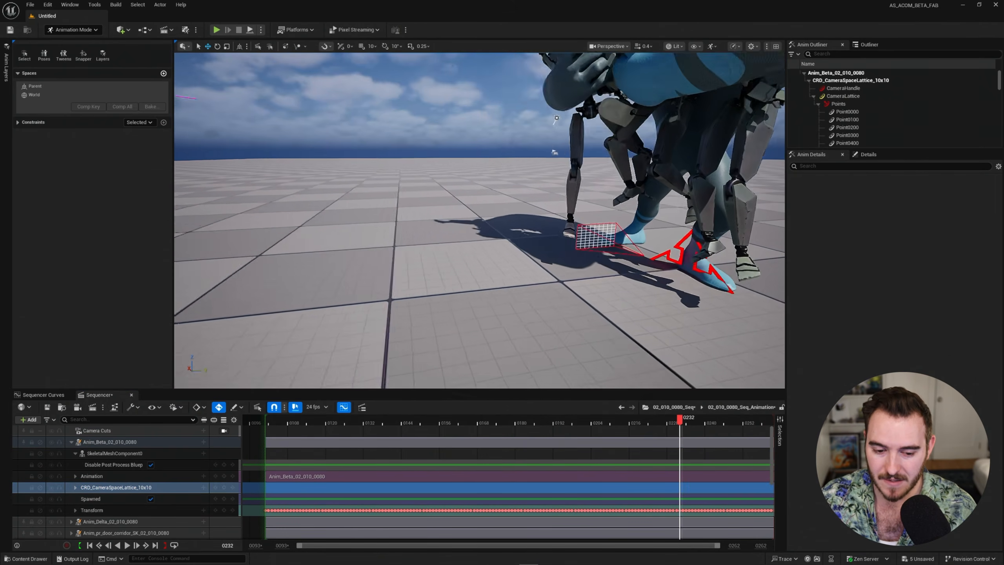
{"action": "left_click", "coordinate": [124, 463]}
{"action": "right_click_drag", "start_coordinate": [445, 278], "coordinate": [428, 278]}
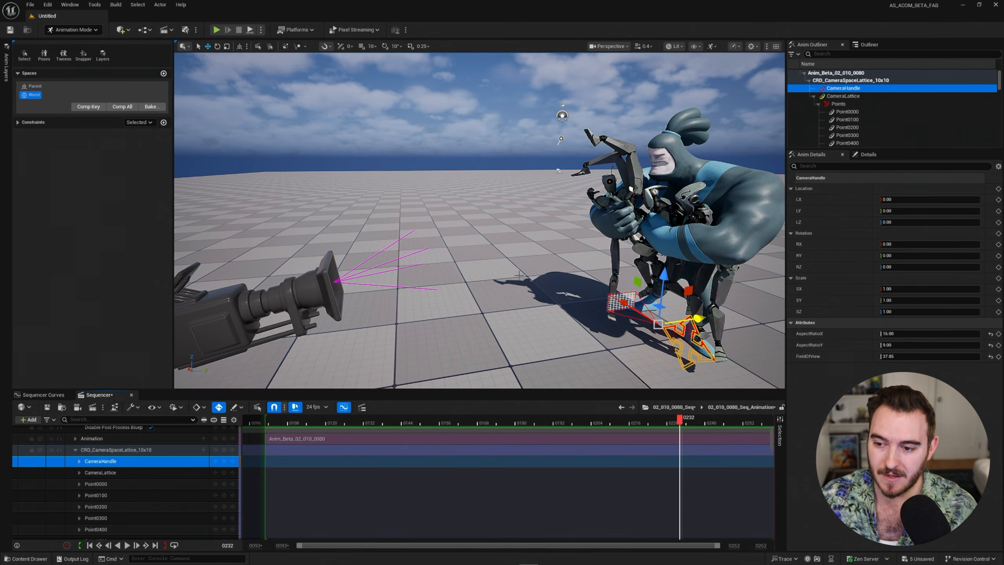
{"action": "key", "text": "s"}
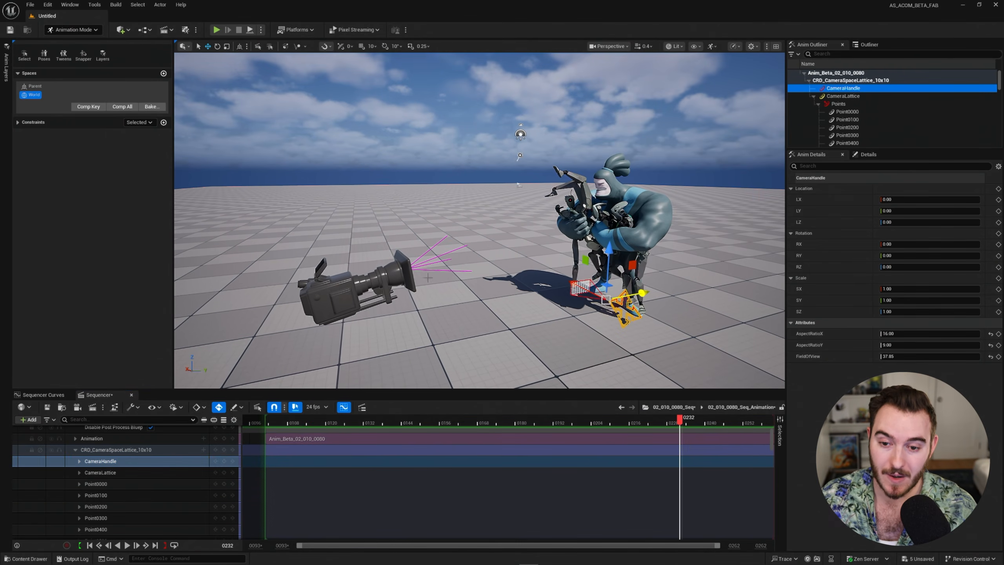
Parent-constrain the CameraHandle to the shot camera with Maintain Offset off so it snaps on.
{"action": "left_click", "coordinate": [163, 123]}
{"action": "left_click", "coordinate": [184, 181]}
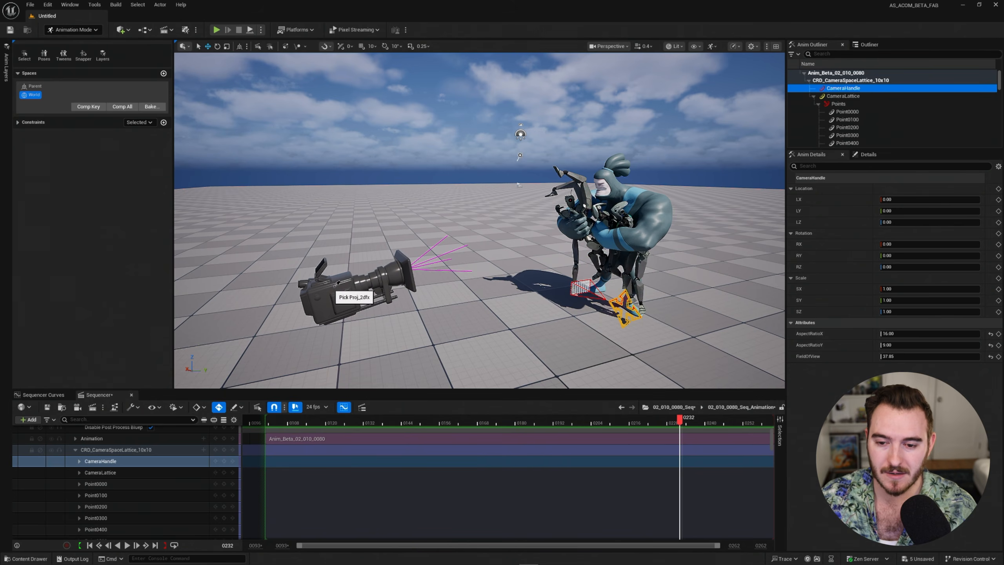
{"action": "left_click", "coordinate": [342, 291]}
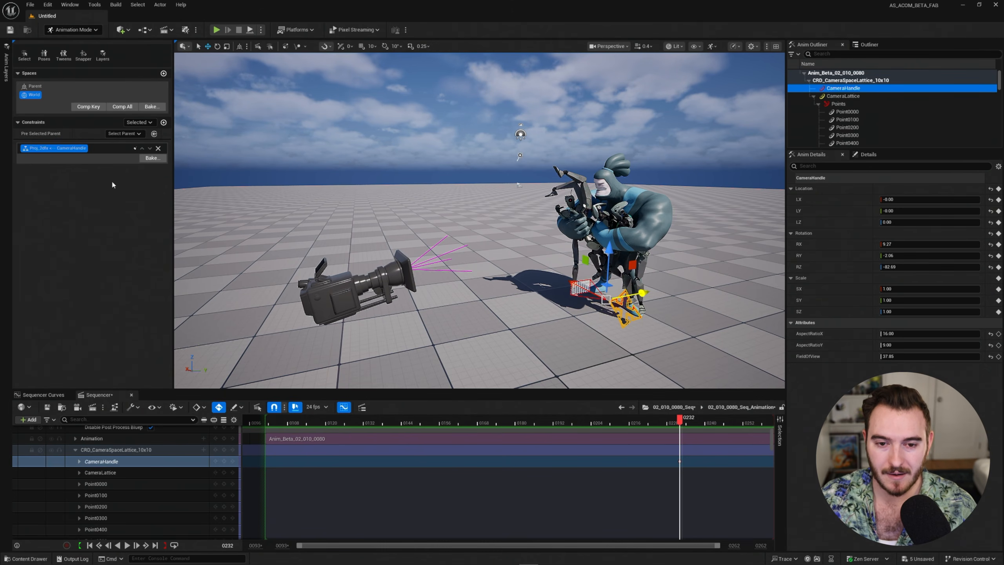
{"action": "left_click_drag", "start_coordinate": [503, 280], "coordinate": [508, 279], "text": "alt"}
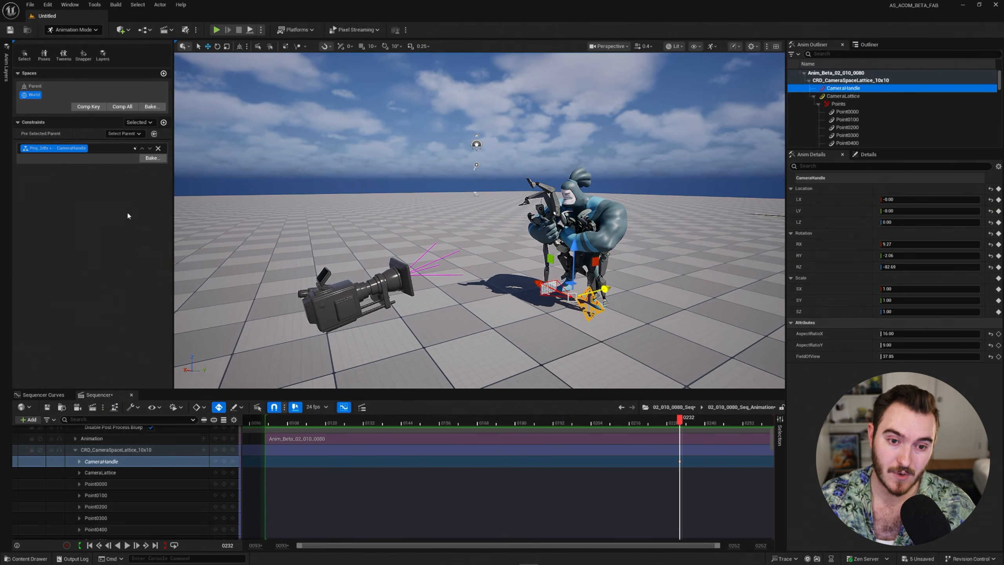
{"action": "right_click", "coordinate": [55, 153]}
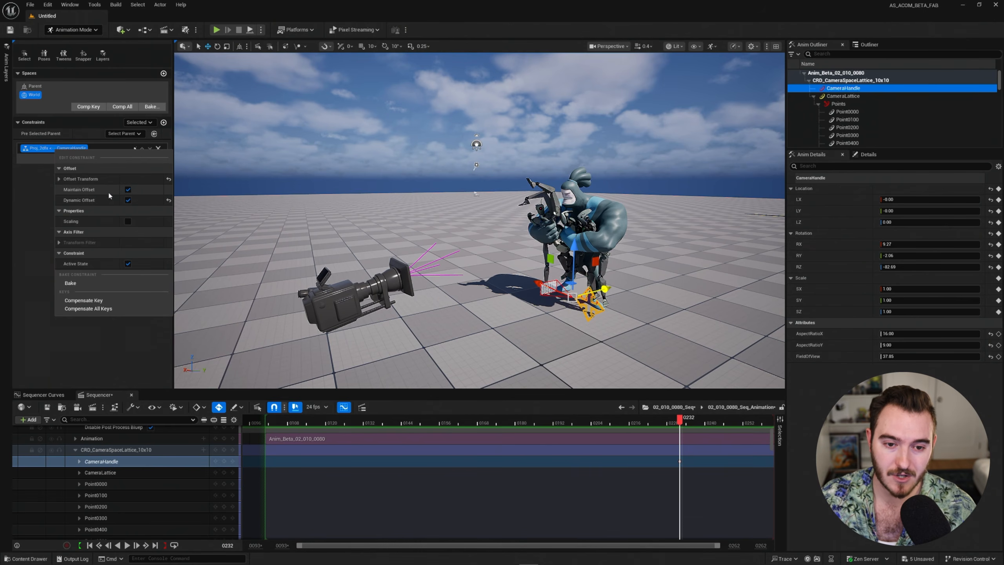
{"action": "left_click", "coordinate": [128, 190]}
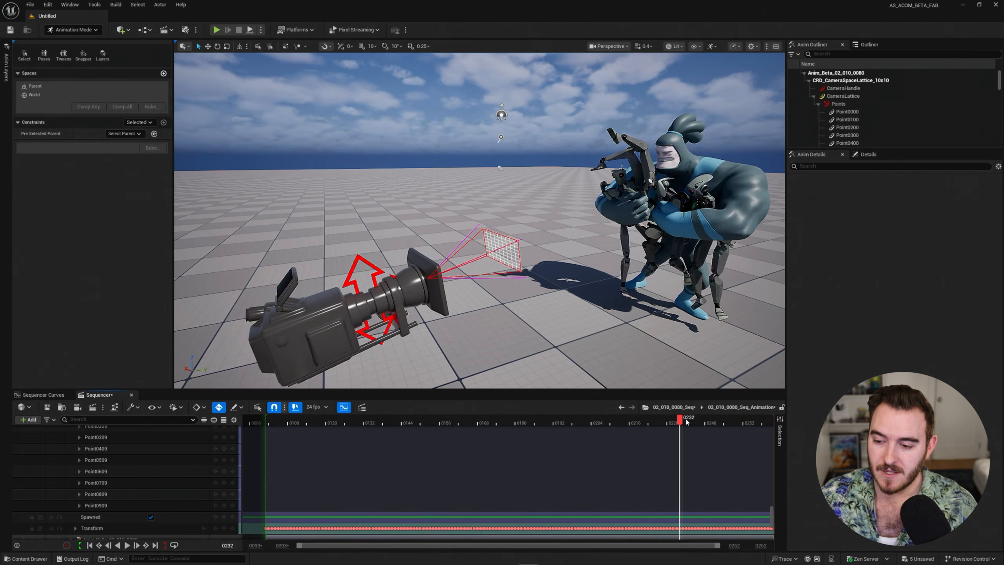
Scrub to frame 240 and enable Lock to Camera on the Camera Cuts track.
{"action": "left_click_drag", "start_coordinate": [681, 419], "coordinate": [727, 420]}
{"action": "scroll", "coordinate": [198, 444], "scroll_direction": "up", "scroll_amount": 20}
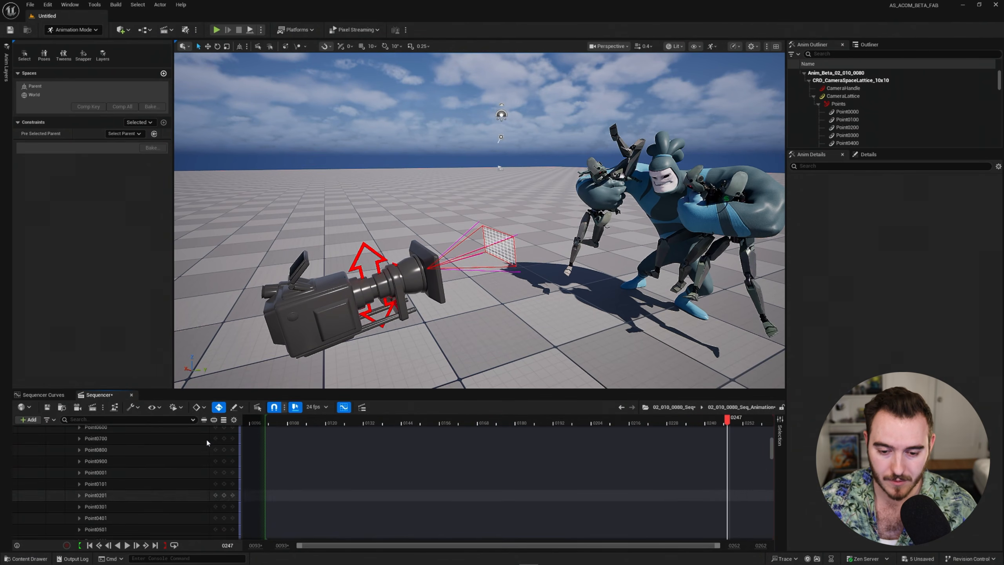
{"action": "left_click", "coordinate": [224, 430]}
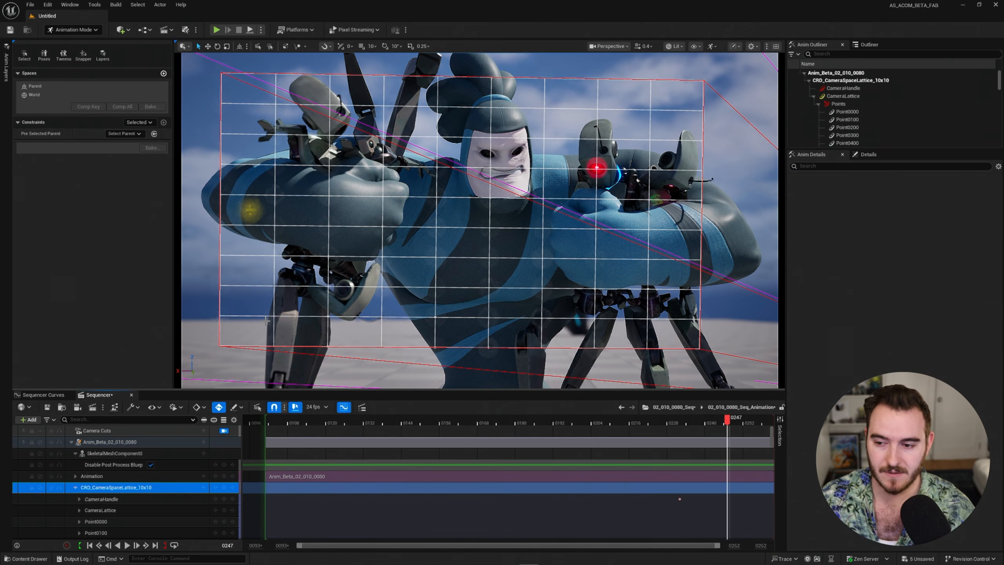
Raise the CameraHandle FieldOfView to 43.48 so the grid fills the frame, and select CameraLattice.
{"action": "left_click", "coordinate": [127, 501]}
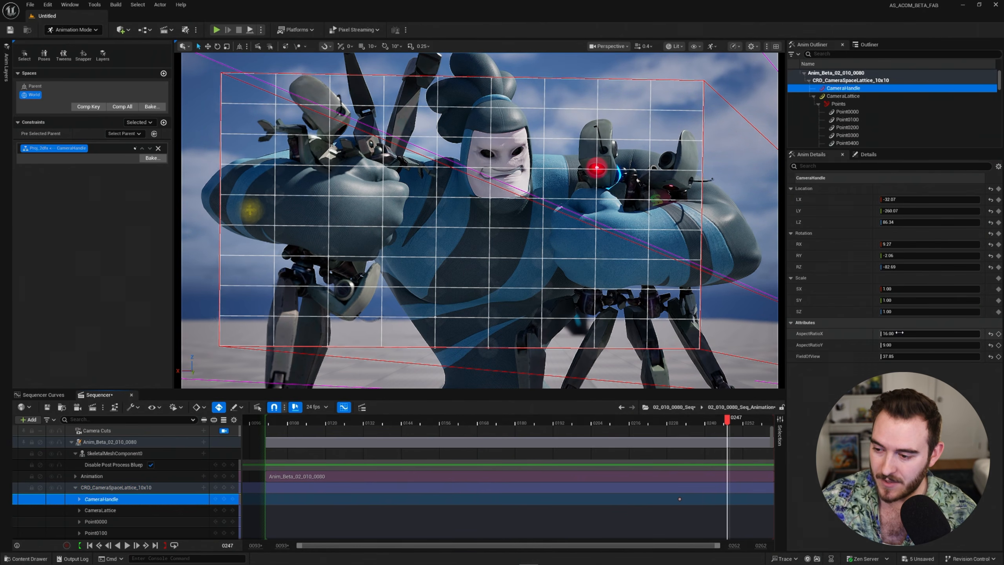
{"action": "left_click_drag", "start_coordinate": [930, 333], "coordinate": [902, 360]}
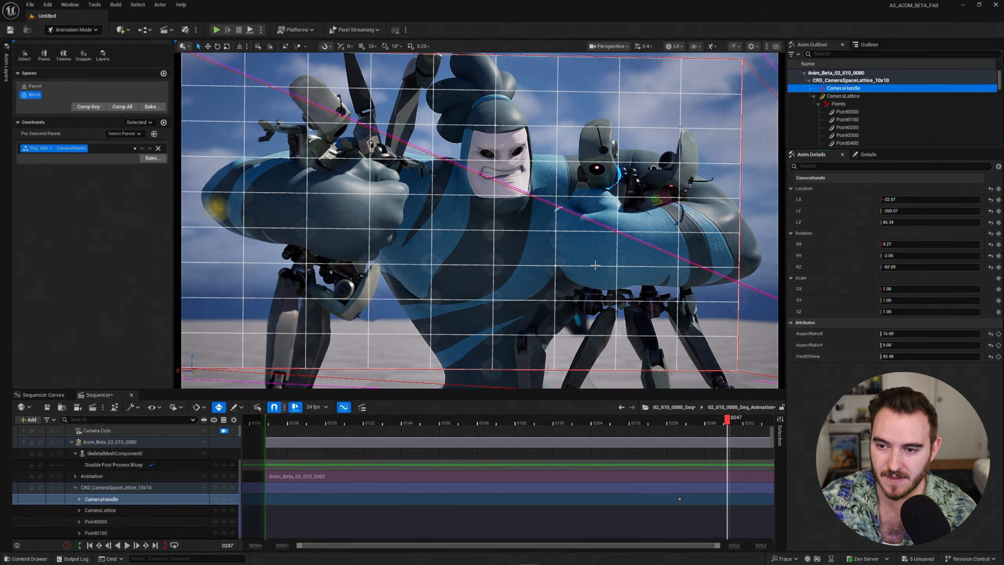
{"action": "left_click", "coordinate": [100, 510]}
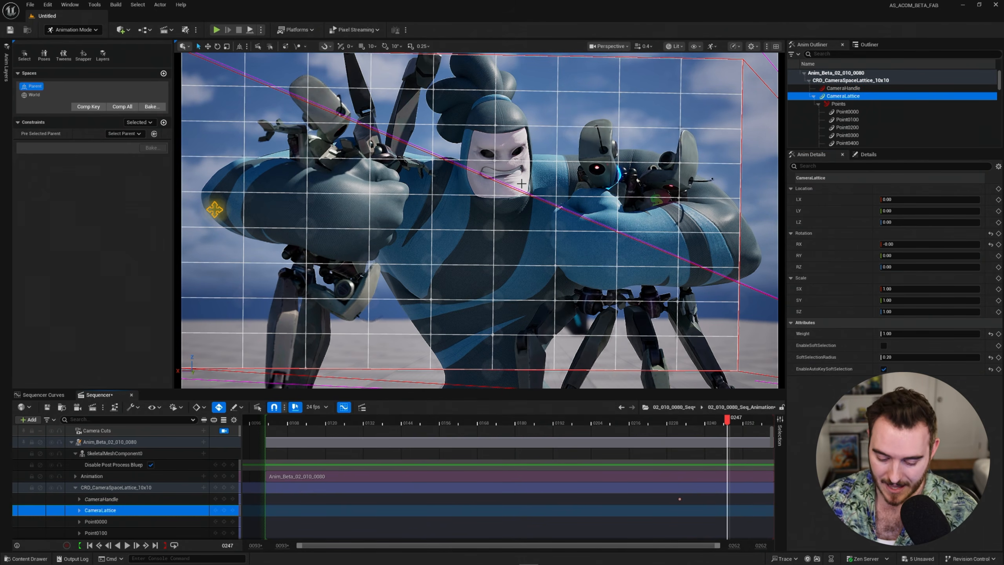
Drag Point0804 down-right to bend the arm and Point0506 across the face, keying both at frame 247.
{"action": "key", "text": "g"}
{"action": "key", "text": "g"}
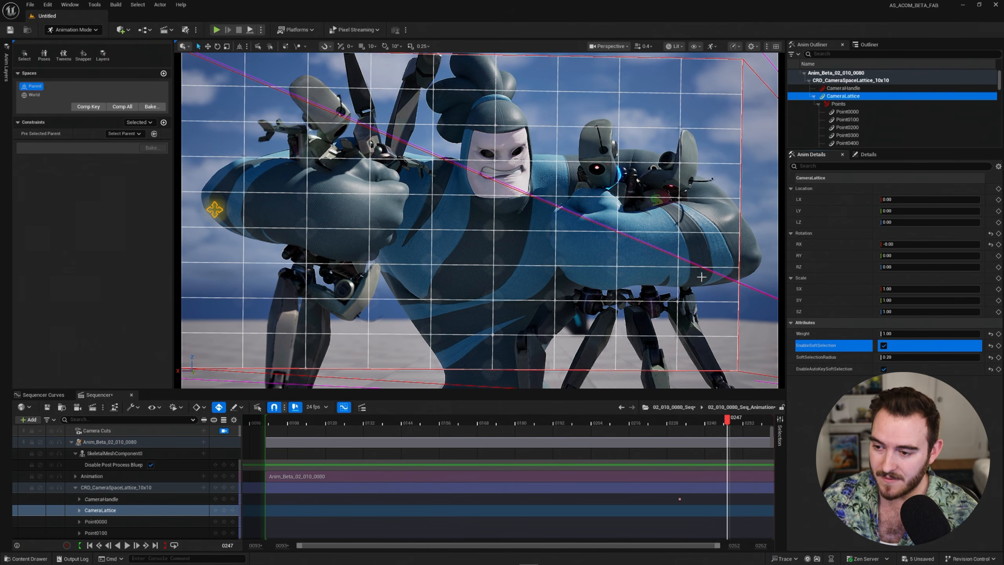
{"action": "left_click", "coordinate": [678, 233]}
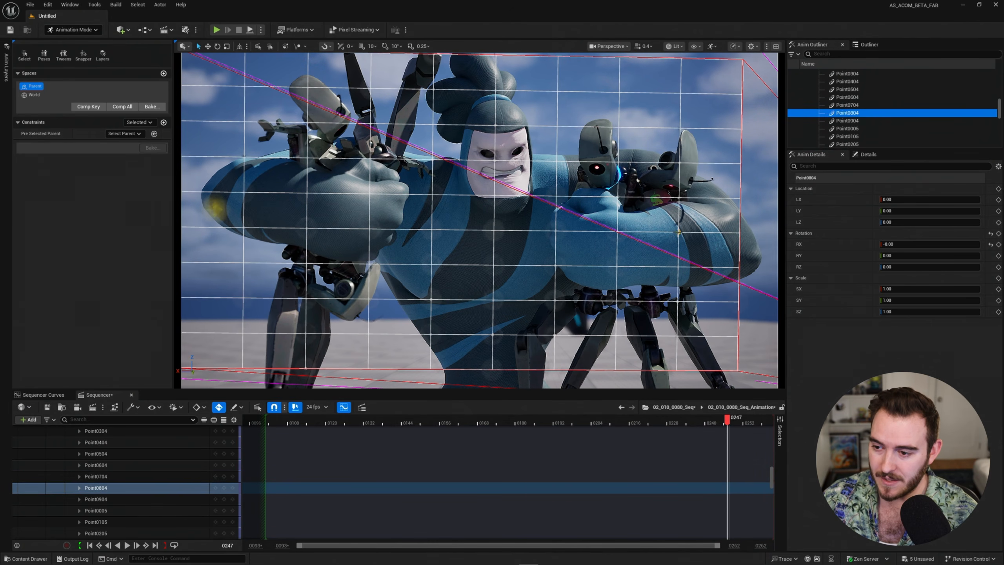
{"action": "left_click_drag", "start_coordinate": [680, 233], "coordinate": [702, 218]}
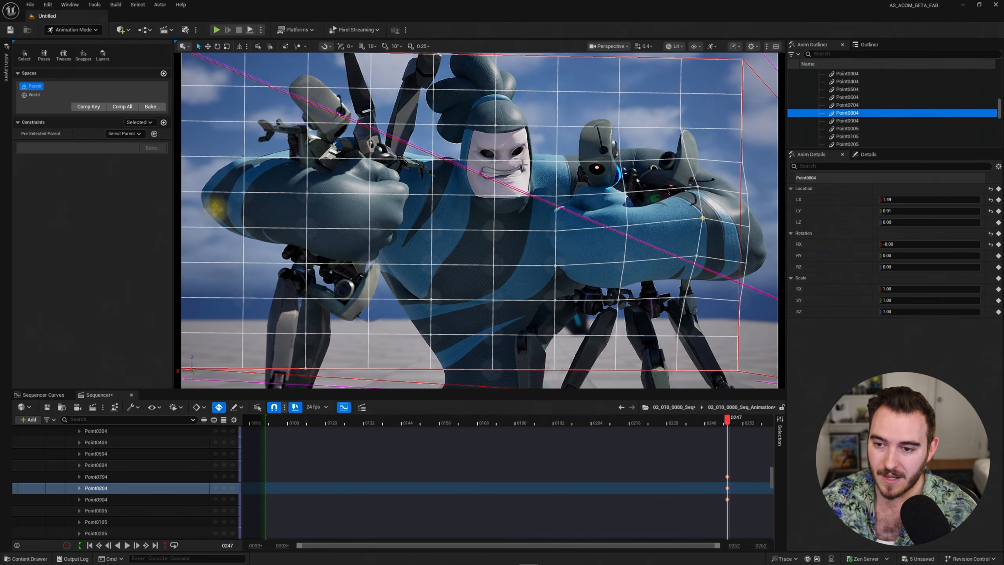
{"action": "left_click", "coordinate": [494, 159]}
{"action": "left_click_drag", "start_coordinate": [495, 160], "coordinate": [413, 184]}
{"action": "key", "text": "q"}
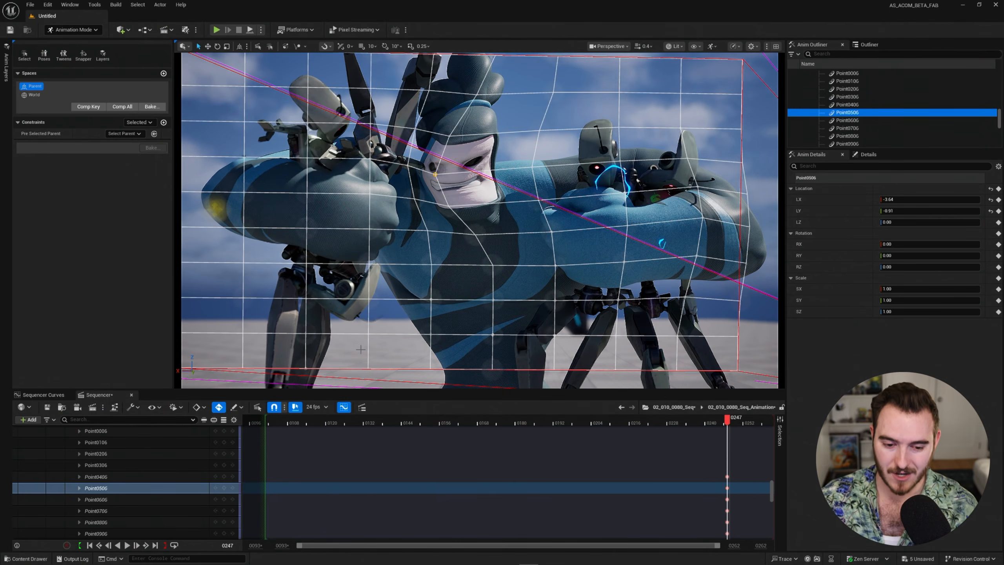
{"action": "scroll", "coordinate": [184, 455], "scroll_direction": "up", "scroll_amount": 15}
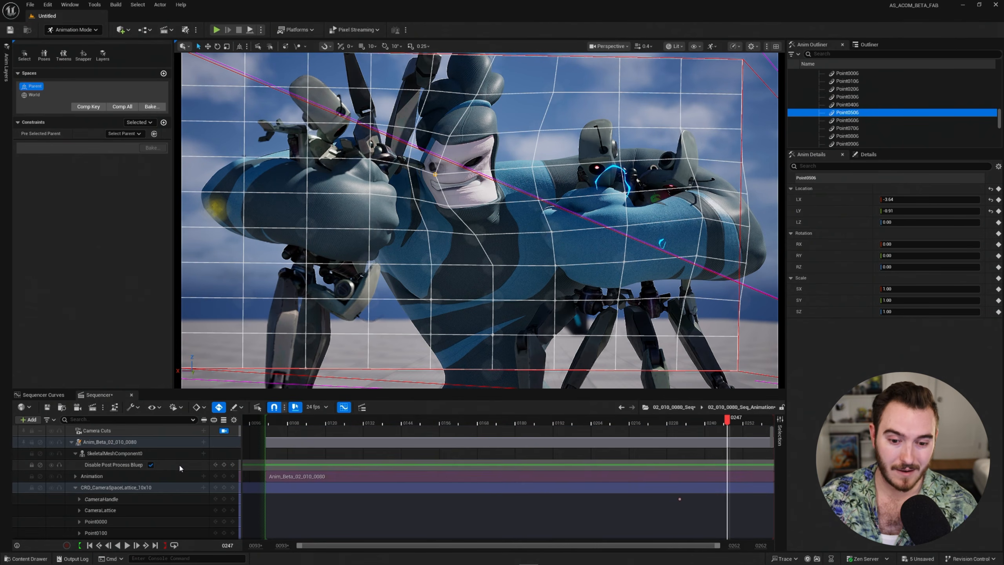
Step through frames 238 and 249 in game view to preview the warped shot.
{"action": "left_click", "coordinate": [699, 420]}
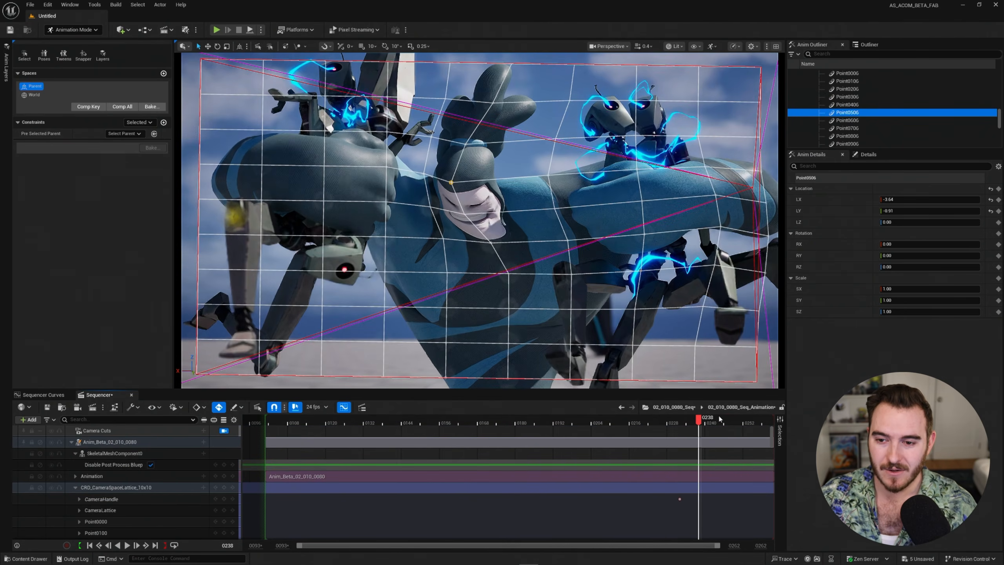
{"action": "left_click", "coordinate": [735, 420]}
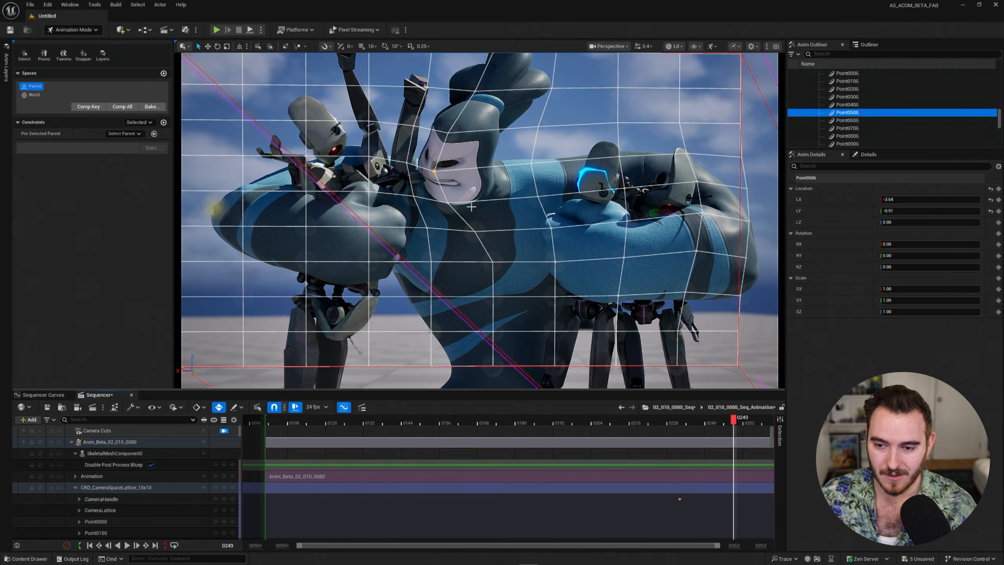
{"action": "key", "text": "g"}
{"action": "key", "text": "g"}
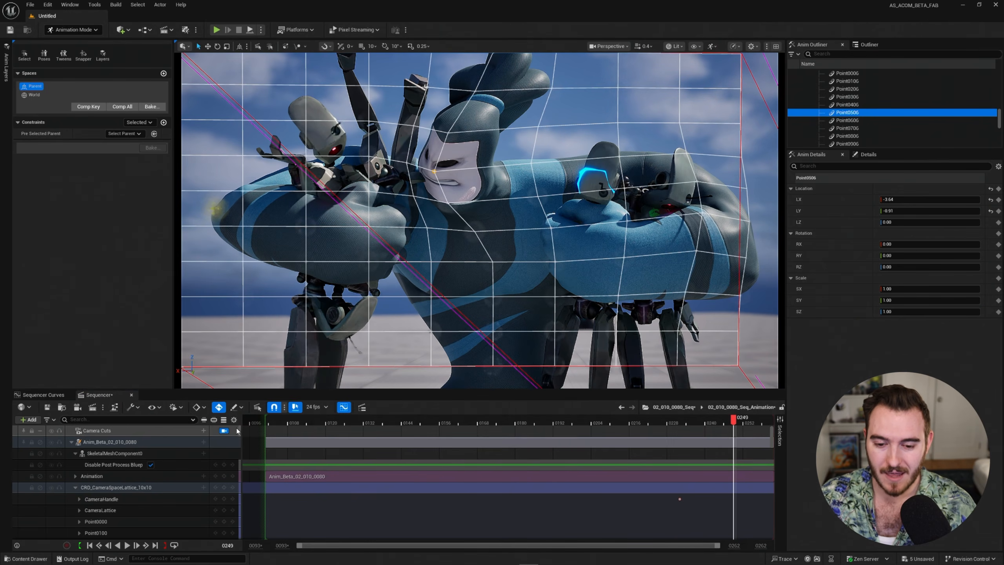
Turn off Lock to Camera, orbit to see the lattice cage, go to frame 252, and select Anim_Beta.
{"action": "left_click", "coordinate": [223, 430]}
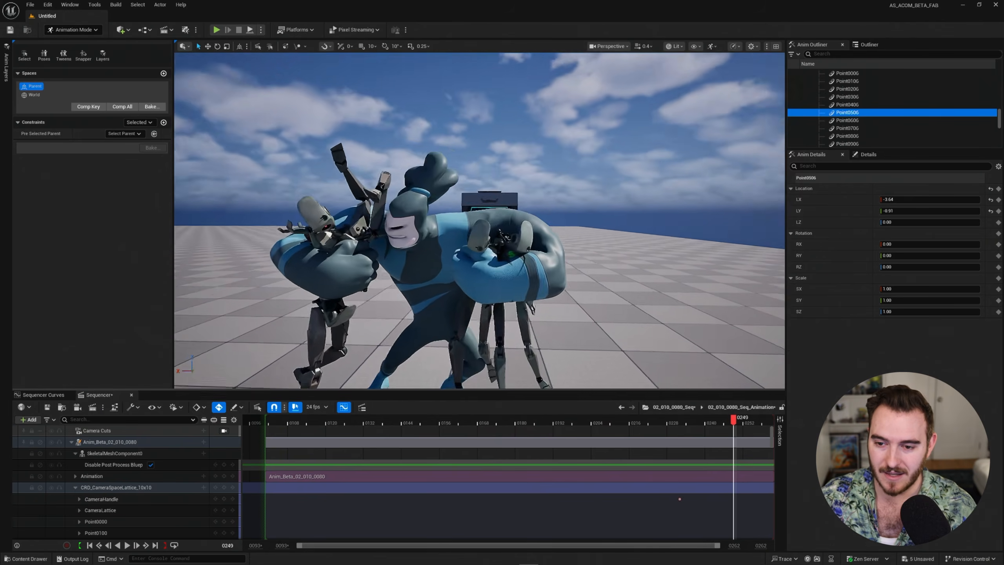
{"action": "right_click_drag", "start_coordinate": [480, 221], "coordinate": [521, 249]}
{"action": "left_click", "coordinate": [745, 426]}
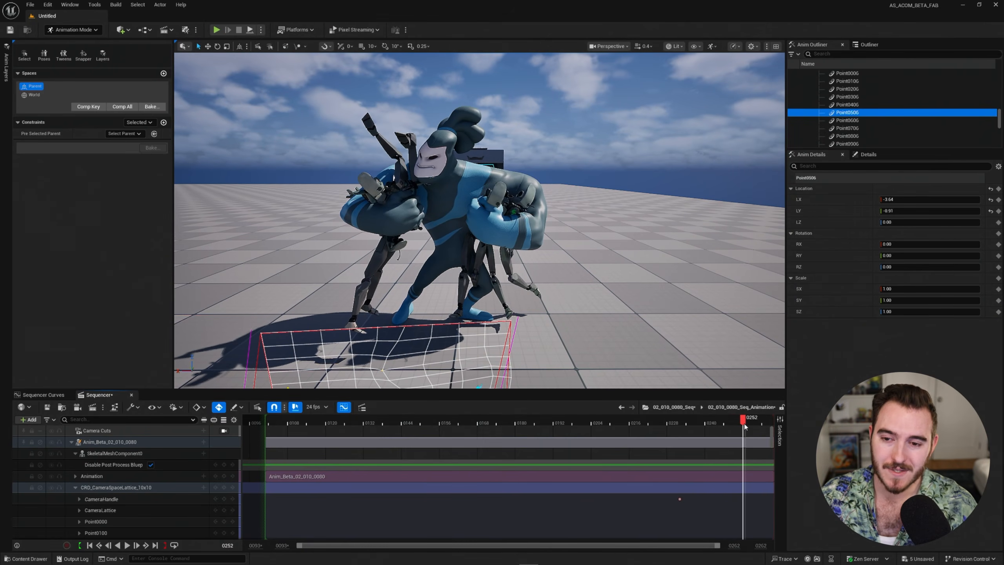
{"action": "left_click", "coordinate": [95, 443]}
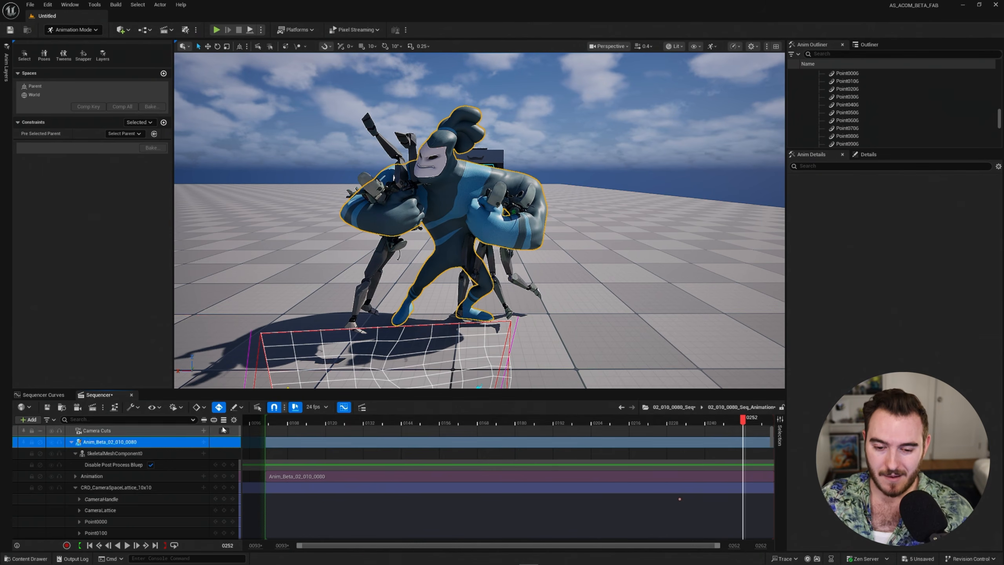
Delete the CRD_CameraSpaceLattice_10x10 track and add a CRD_SculptDeformer control rig track to Anim_Beta.
{"action": "left_click", "coordinate": [113, 488]}
{"action": "key", "text": "Delete"}
{"action": "left_click", "coordinate": [107, 442]}
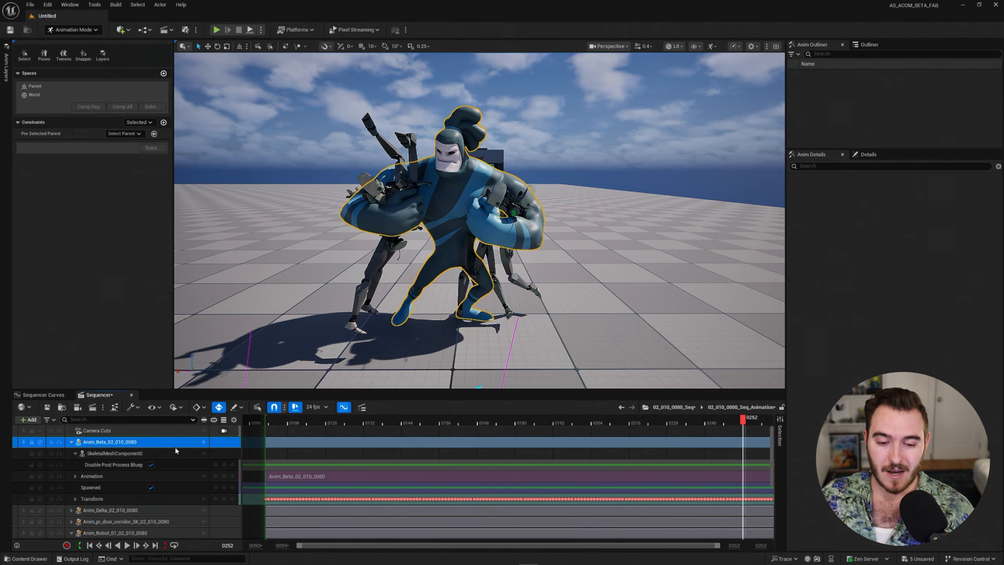
{"action": "left_click", "coordinate": [203, 442]}
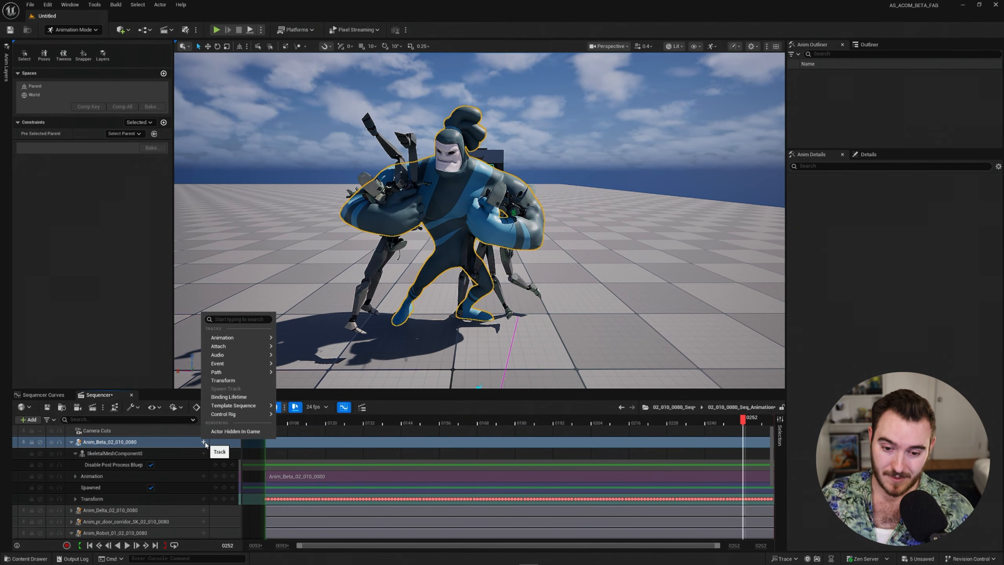
{"action": "mouse_move", "coordinate": [246, 415]}
{"action": "left_click", "coordinate": [348, 528]}
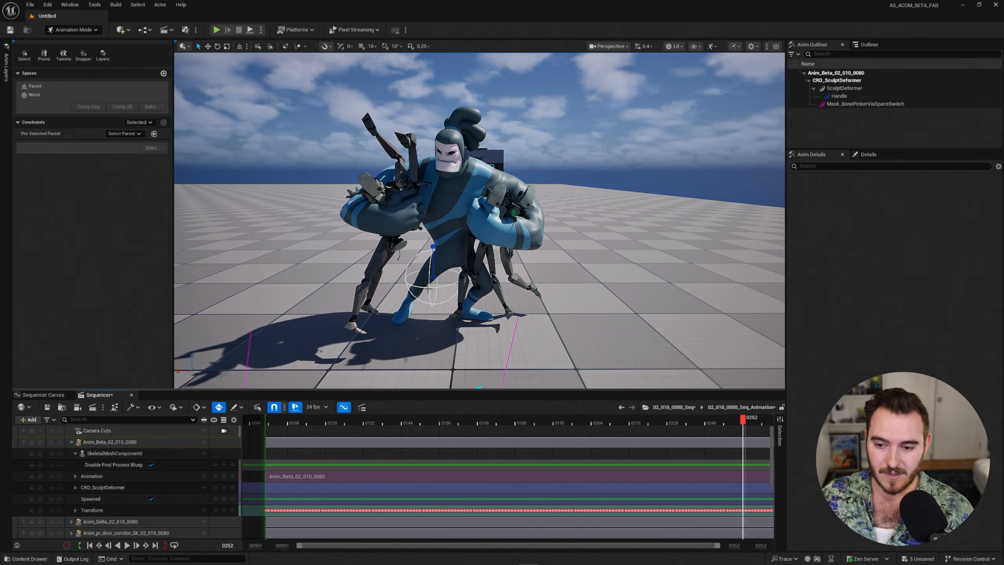
Select the sculpt deformer controls and drag the Handle to test a deformation.
{"action": "left_click", "coordinate": [429, 289]}
{"action": "left_click", "coordinate": [433, 246]}
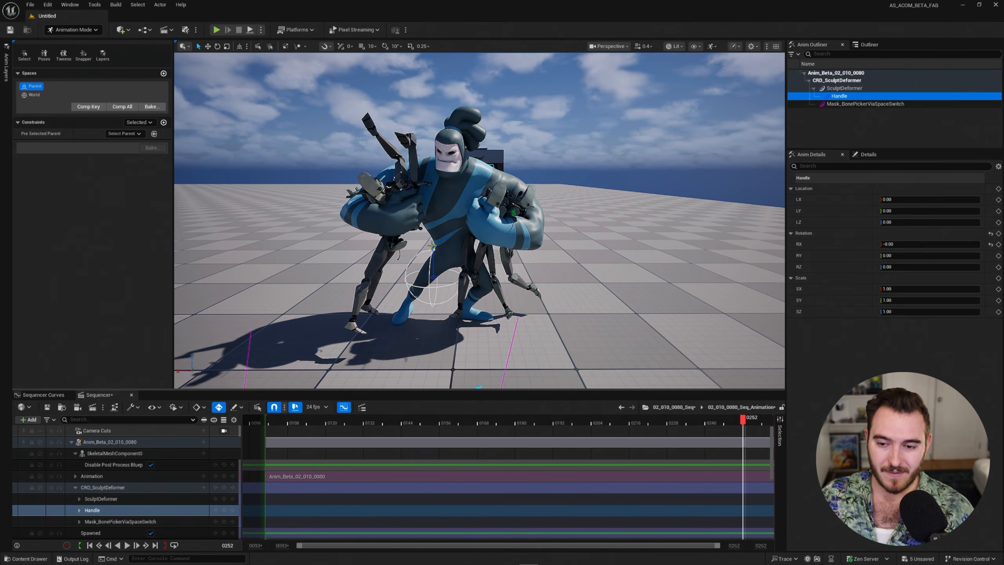
{"action": "left_click", "coordinate": [113, 500]}
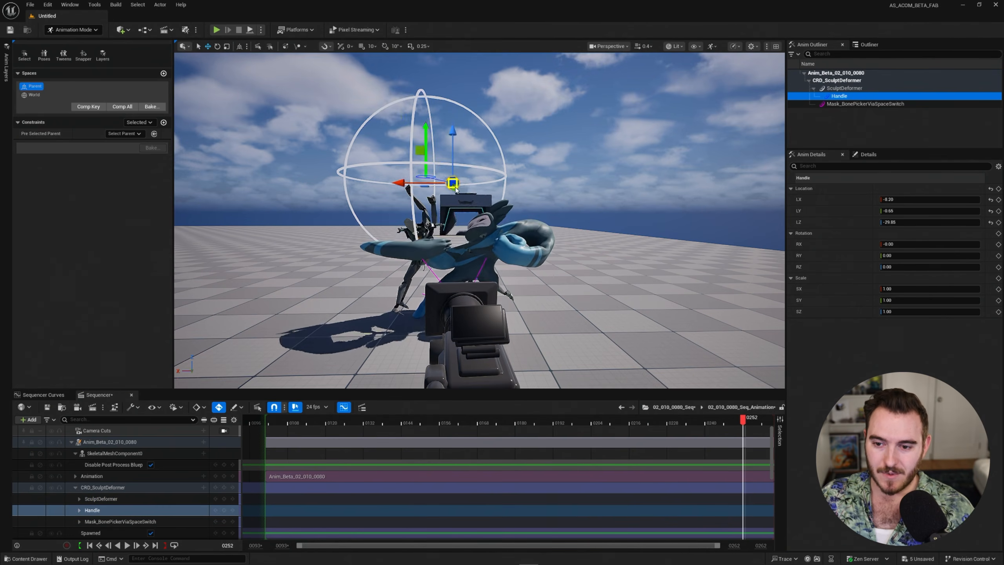
{"action": "left_click_drag", "start_coordinate": [456, 189], "coordinate": [493, 187]}
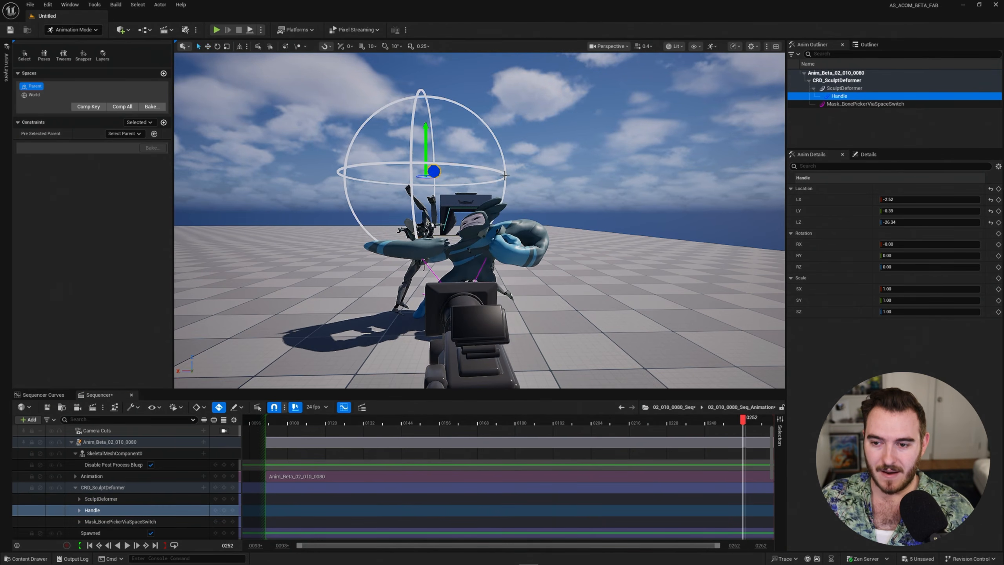
Shrink and reposition the SculptDeformer sphere over Anim_Beta's head, scaling it to about 0.89.
{"action": "left_click", "coordinate": [504, 175]}
{"action": "mouse_move", "coordinate": [591, 184]}
{"action": "middle_mouse_down"}
{"action": "mouse_move", "coordinate": [557, 208]}
{"action": "mouse_move", "coordinate": [570, 170]}
{"action": "mouse_move", "coordinate": [689, 178]}
{"action": "mouse_move", "coordinate": [726, 242]}
{"action": "middle_mouse_up"}
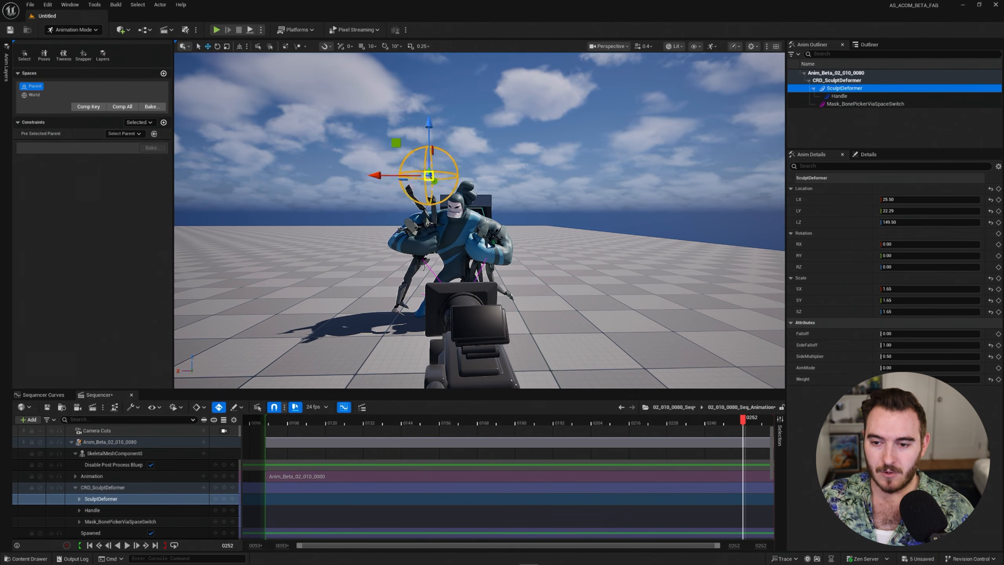
{"action": "middle_click_drag", "start_coordinate": [509, 269], "coordinate": [509, 277]}
{"action": "right_click_drag", "start_coordinate": [509, 277], "coordinate": [348, 273]}
{"action": "mouse_move", "coordinate": [509, 277]}
{"action": "middle_mouse_down"}
{"action": "mouse_move", "coordinate": [416, 207]}
{"action": "mouse_move", "coordinate": [411, 264]}
{"action": "middle_mouse_up"}
{"action": "right_click_drag", "start_coordinate": [542, 293], "coordinate": [668, 293]}
{"action": "key", "text": "r"}
{"action": "mouse_move", "coordinate": [543, 292]}
{"action": "middle_mouse_down"}
{"action": "mouse_move", "coordinate": [563, 293]}
{"action": "mouse_move", "coordinate": [616, 211]}
{"action": "mouse_move", "coordinate": [561, 240]}
{"action": "middle_mouse_up"}
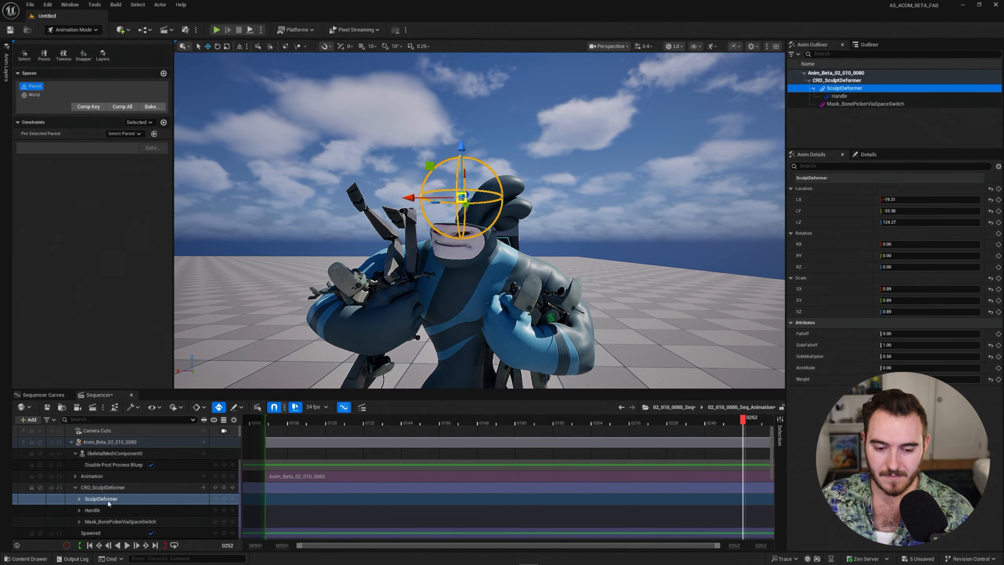
Drag the sculpt deformer Handle to stretch the head back, then refine the bend.
{"action": "left_click", "coordinate": [119, 509]}
{"action": "middle_click_drag", "start_coordinate": [498, 291], "coordinate": [557, 228]}
{"action": "key", "text": "q"}
{"action": "left_click_drag", "start_coordinate": [557, 228], "coordinate": [587, 229], "text": "alt"}
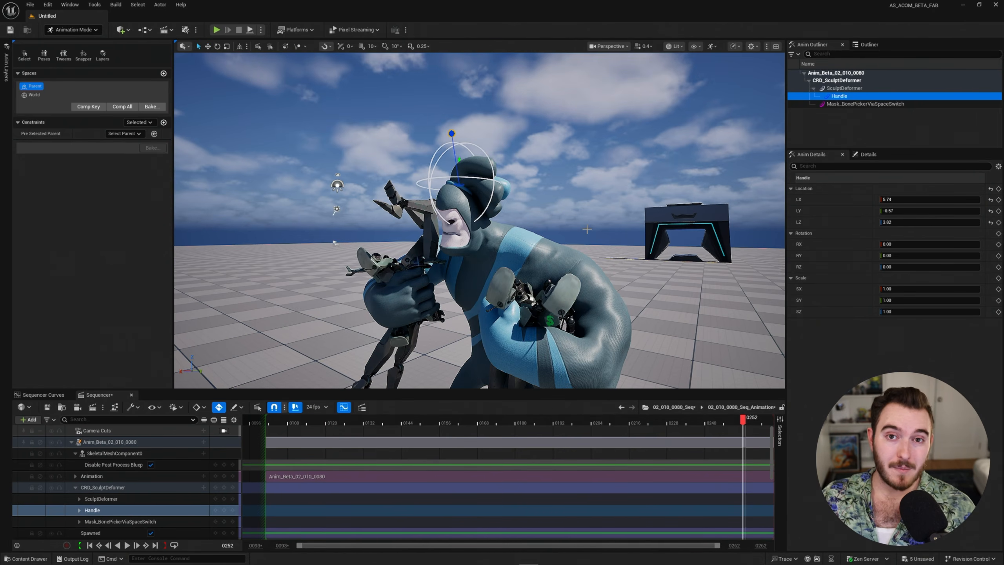